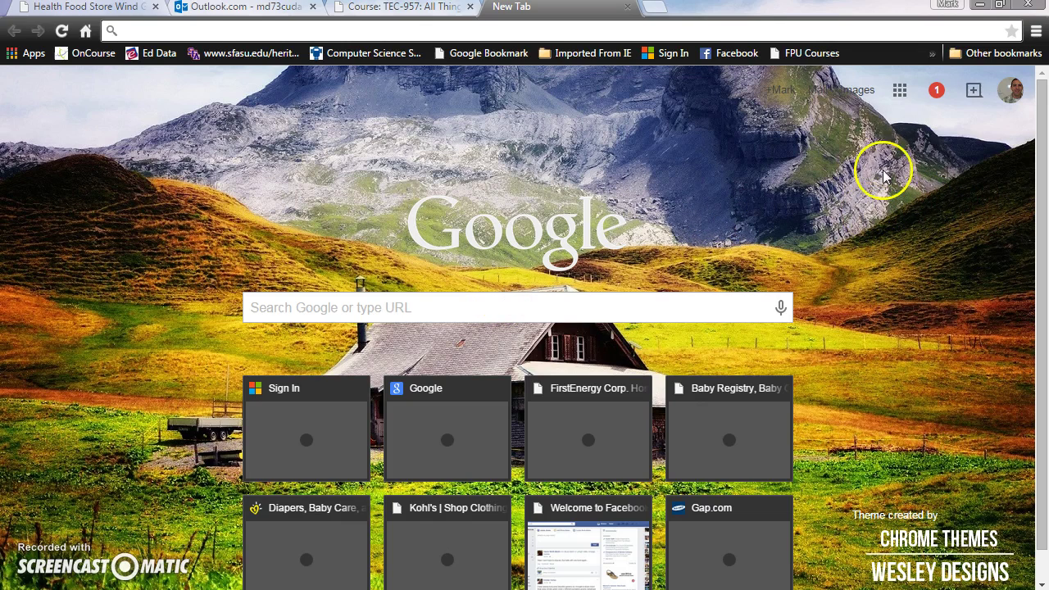
Open Google's full product directory from the apps grid and browse down to its Social section.
click(901, 94)
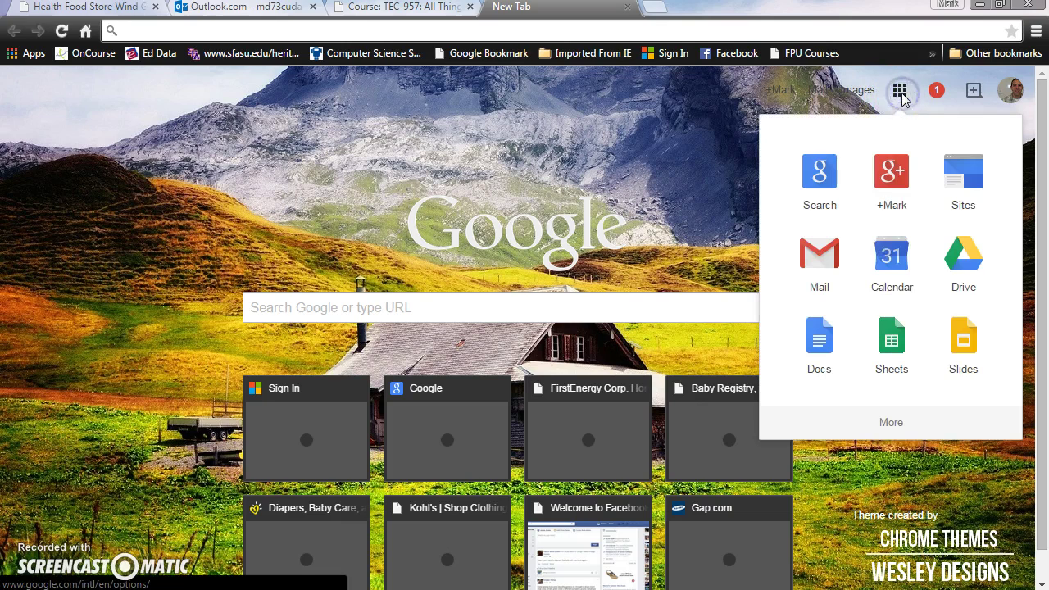
click(892, 418)
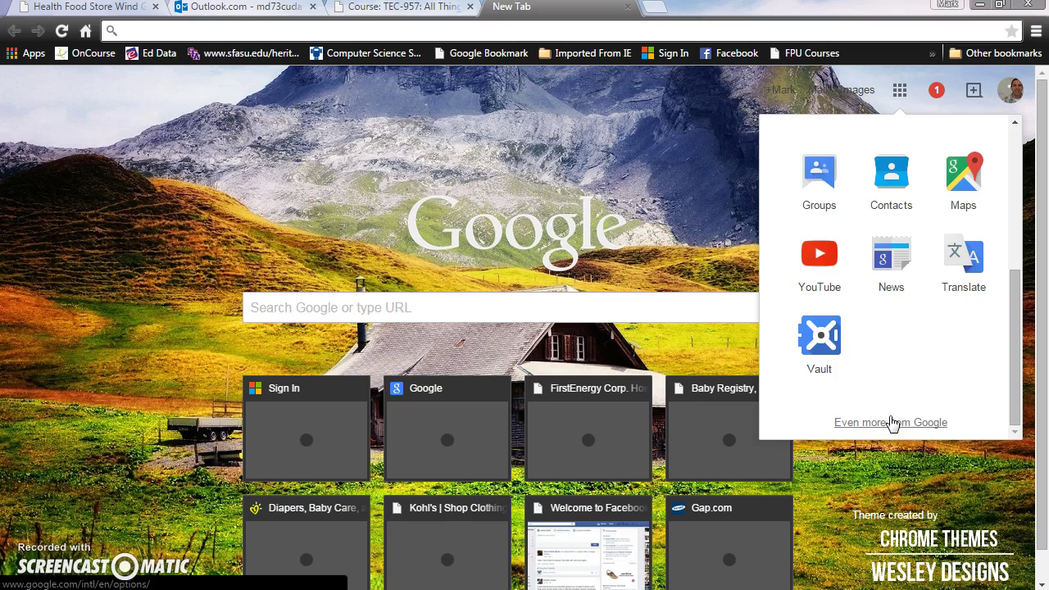
click(891, 422)
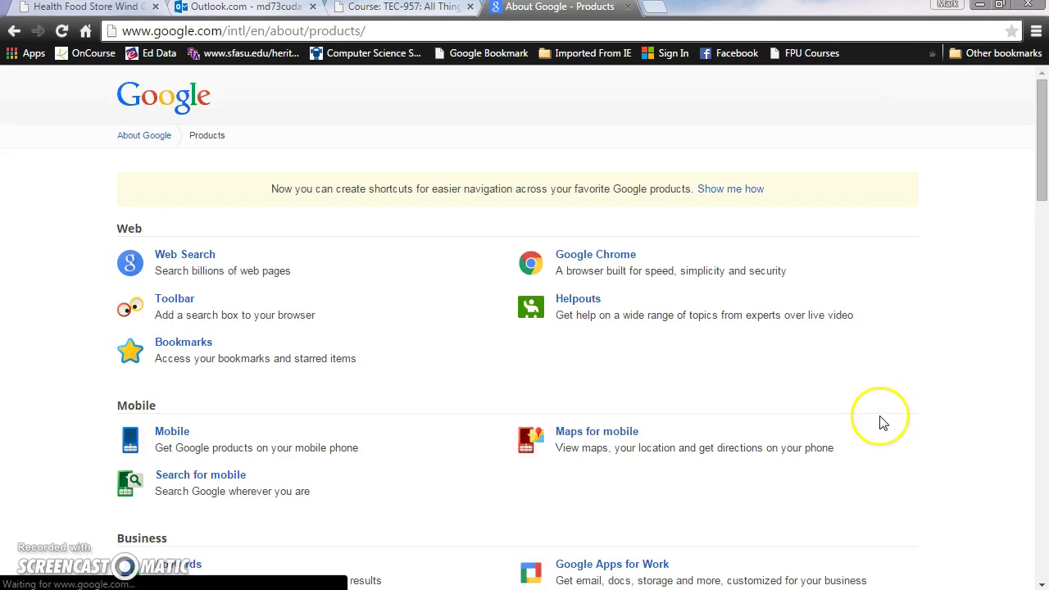
scroll(878, 424, down, 2)
scroll(879, 424, down, 4)
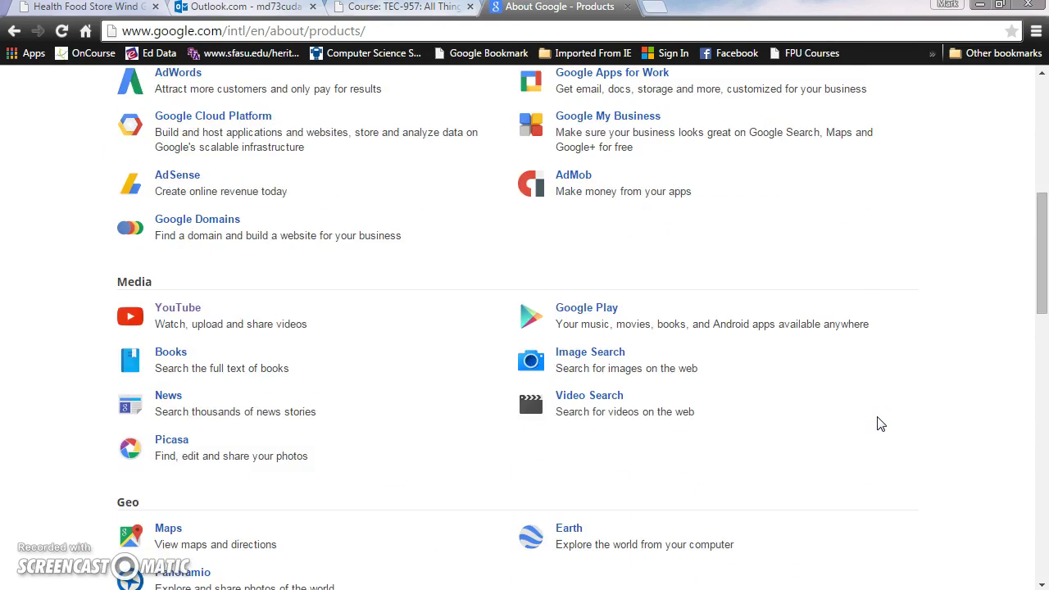
scroll(879, 424, down, 1)
scroll(879, 424, down, 2)
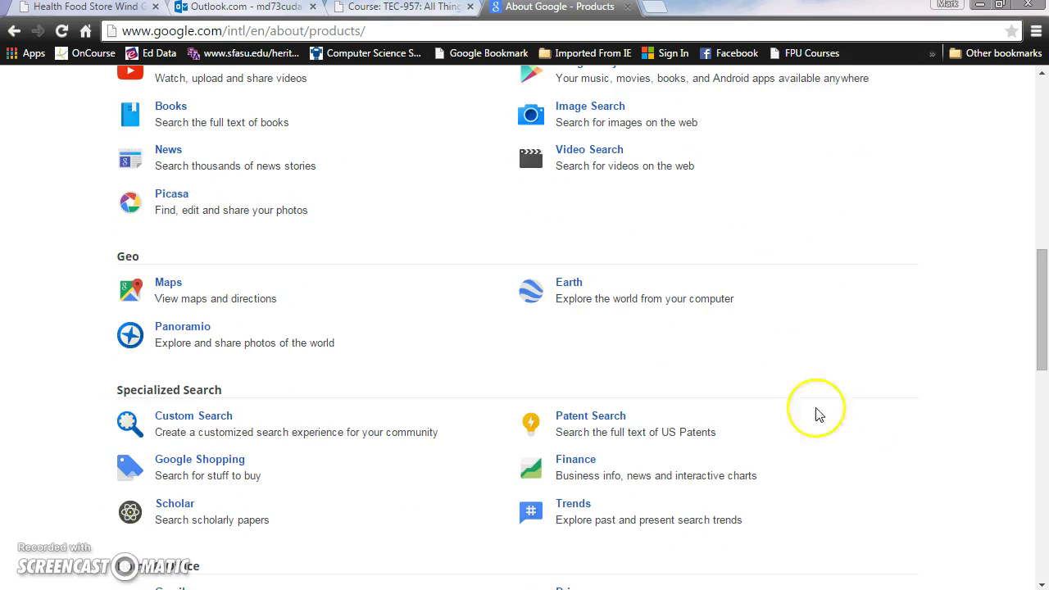
scroll(443, 335, up, 6)
scroll(463, 337, up, 3)
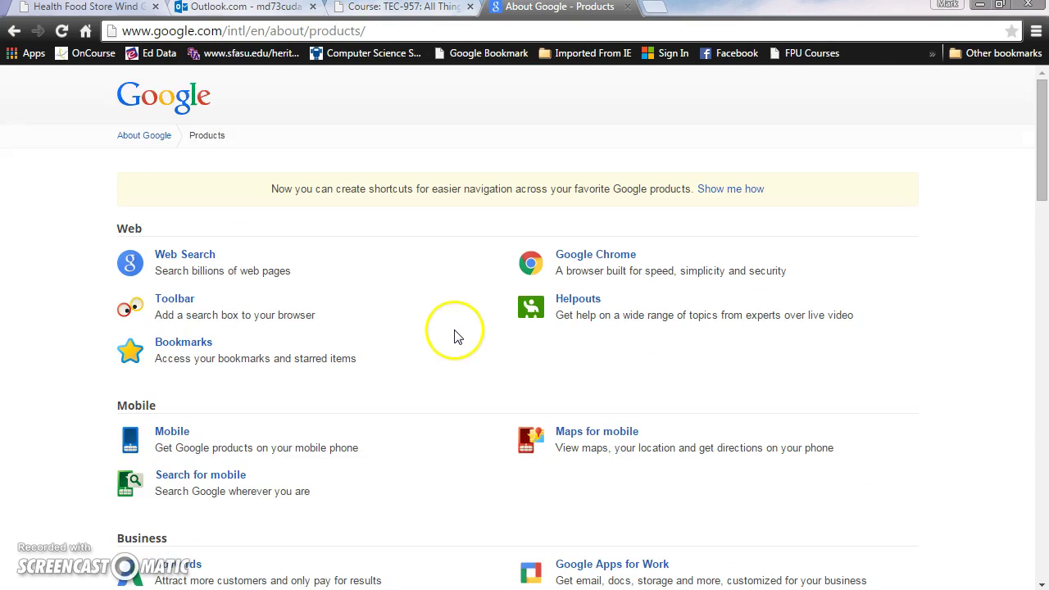
scroll(466, 341, down, 1)
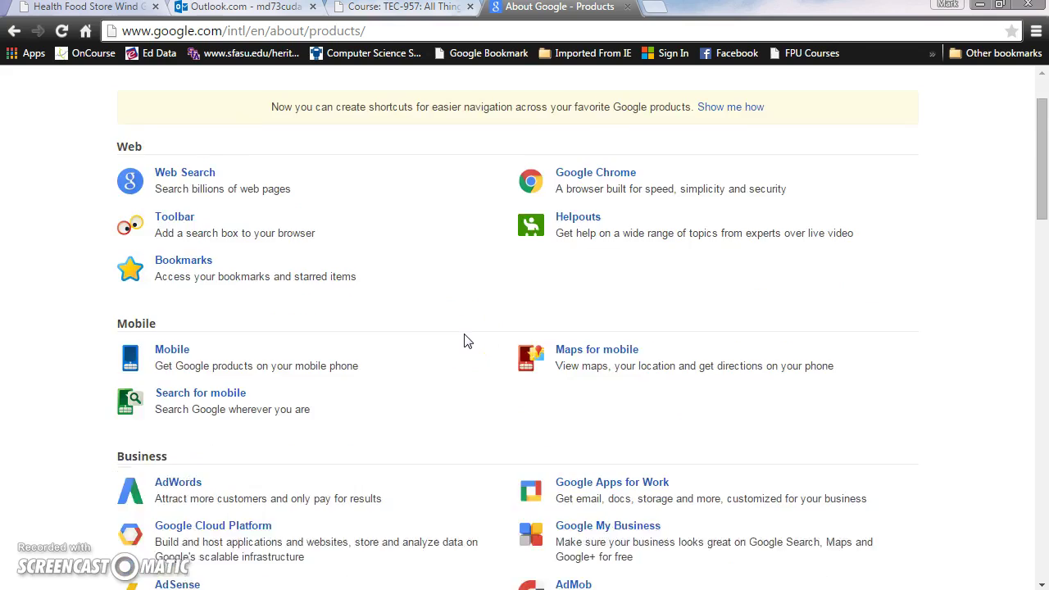
scroll(466, 342, down, 7)
scroll(475, 341, down, 2)
scroll(485, 340, down, 4)
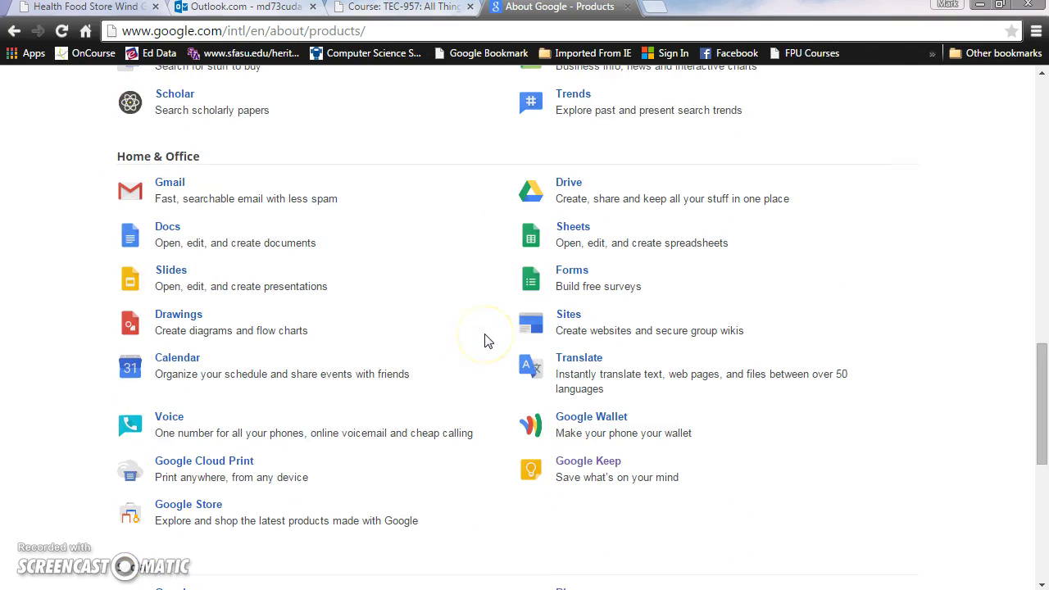
scroll(485, 340, down, 2)
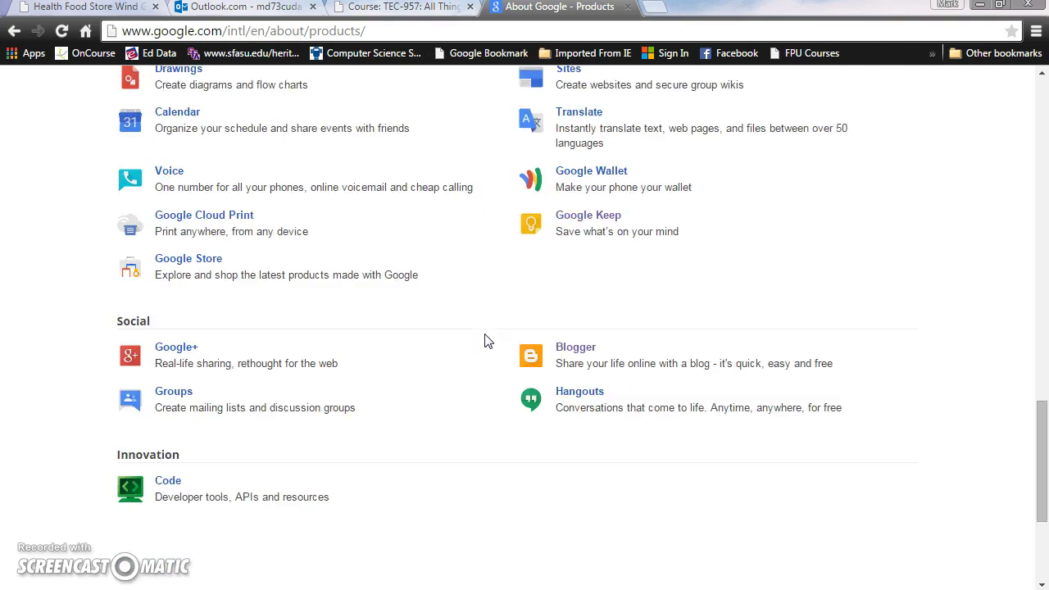
scroll(485, 340, down, 2)
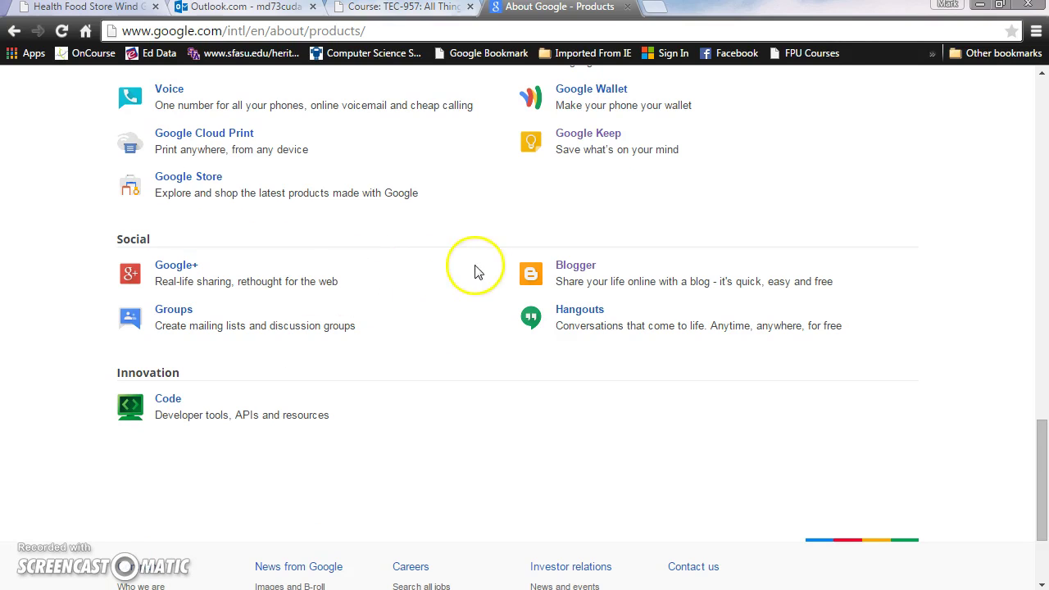
Open Blogger from the directory and start a new blog from its dashboard.
click(571, 267)
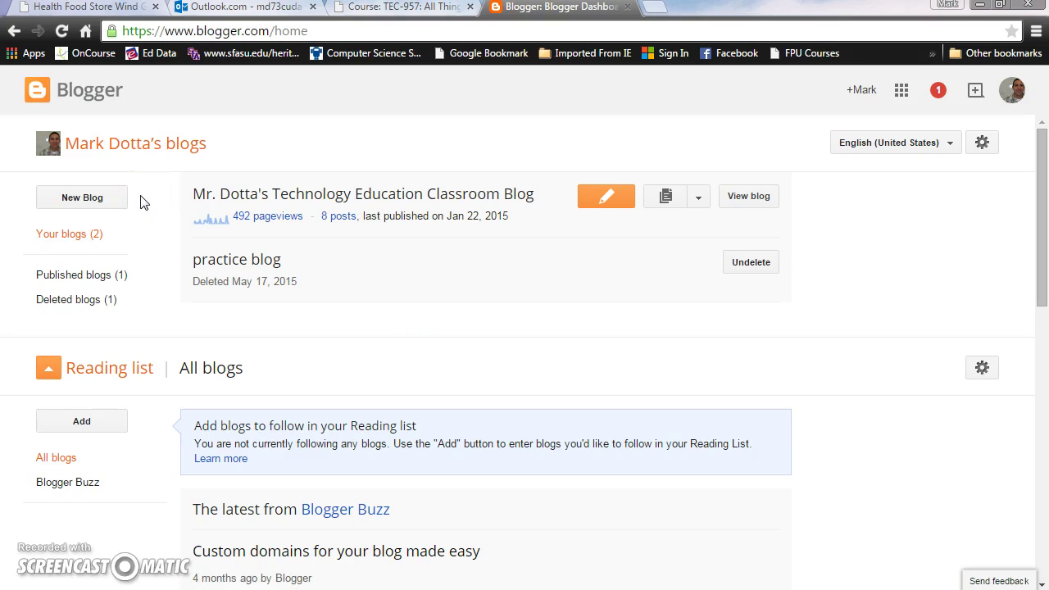
click(99, 197)
Enter 'DottaPractice' as the new blog's title.
click(89, 199)
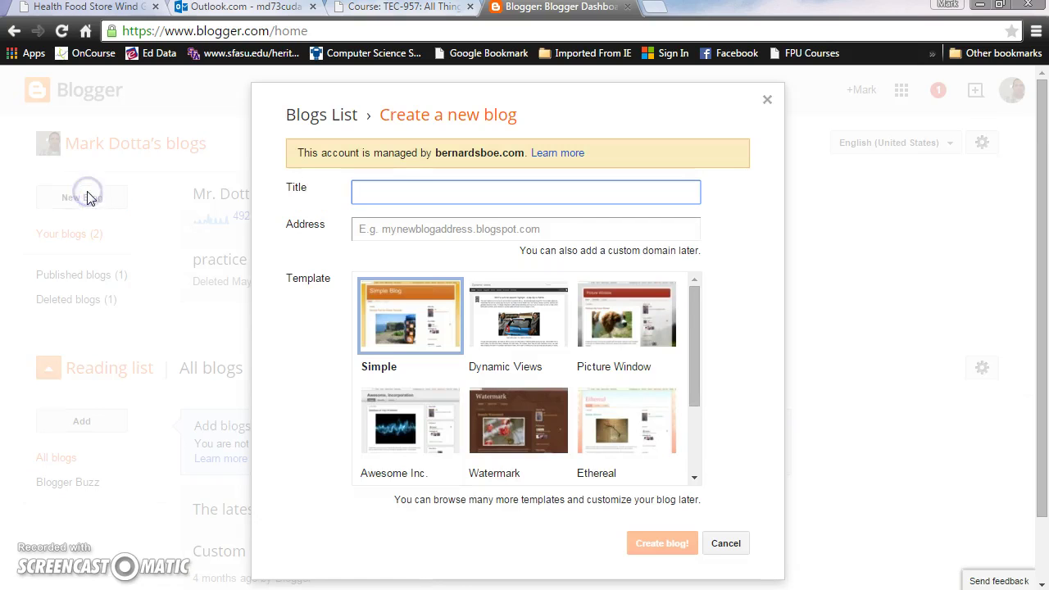
click(397, 191)
text(racti)
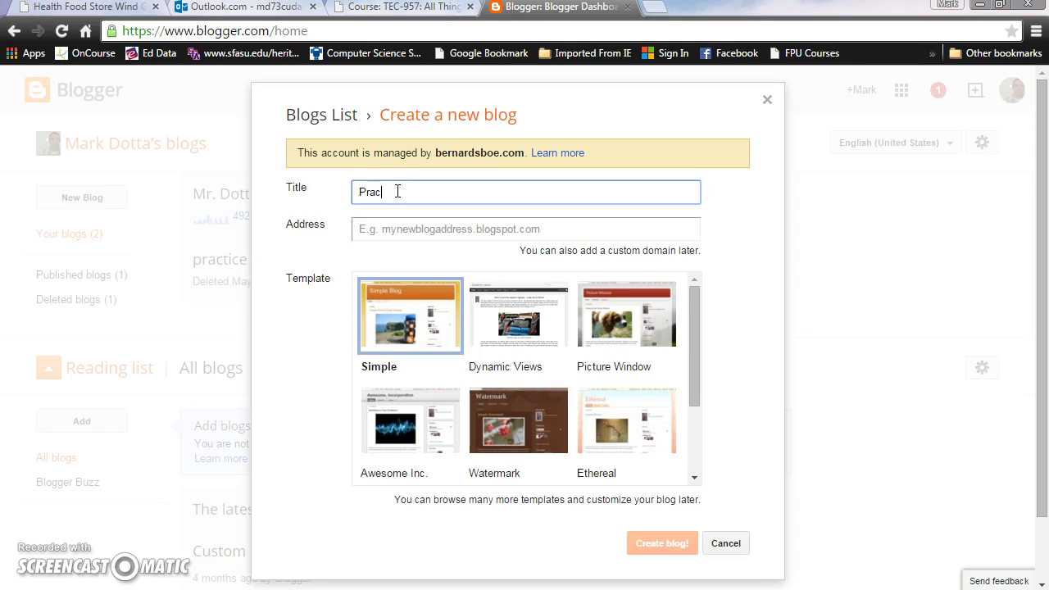
text(ce)
key(Home)
text(Dotta)
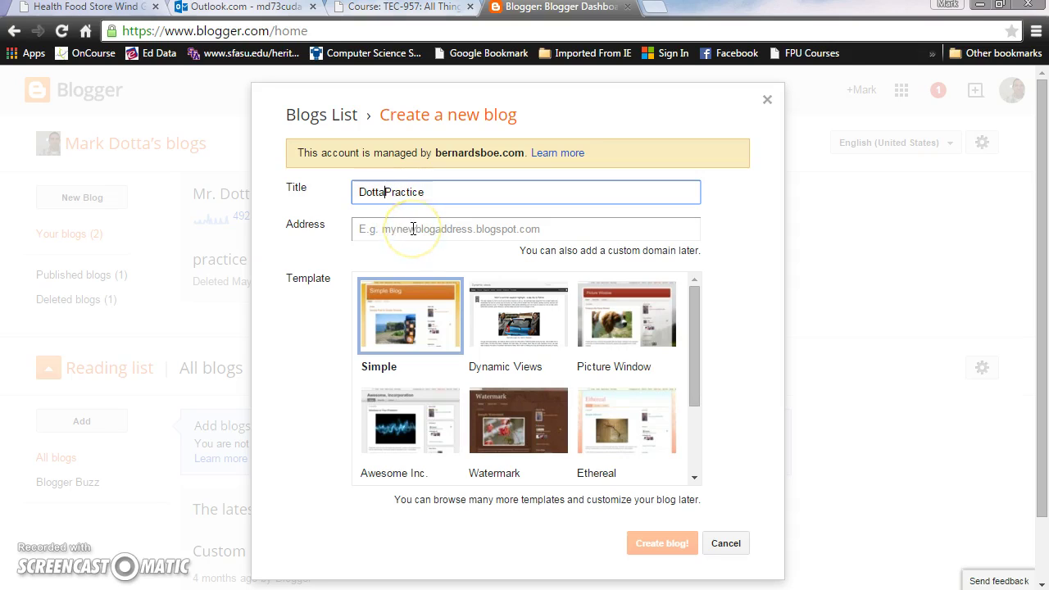
Set the address to dottapractice.blogspot.com, keep the Simple template, and create the blog.
click(413, 229)
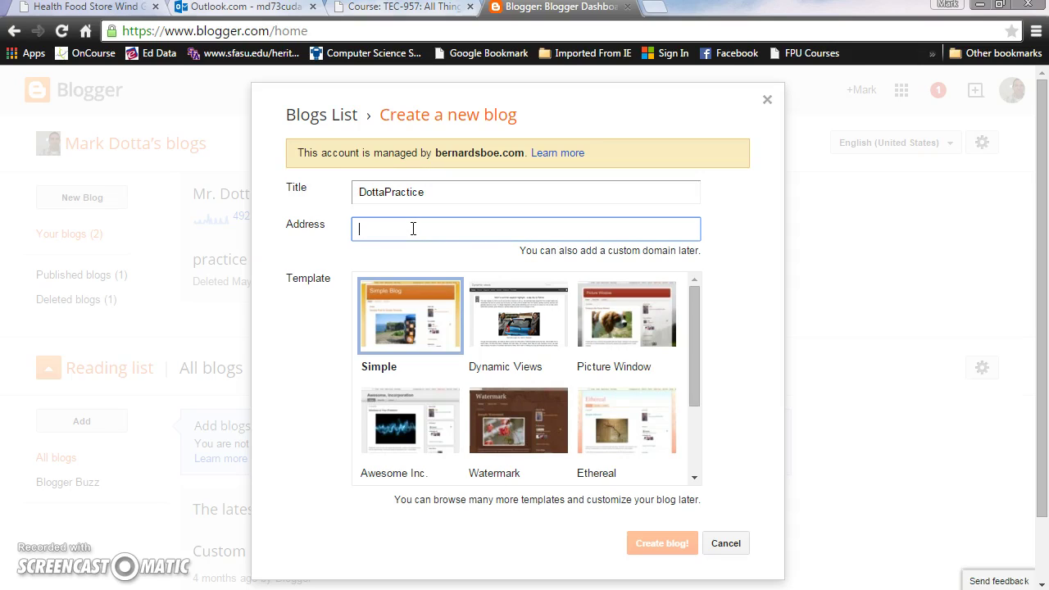
text(dottapra)
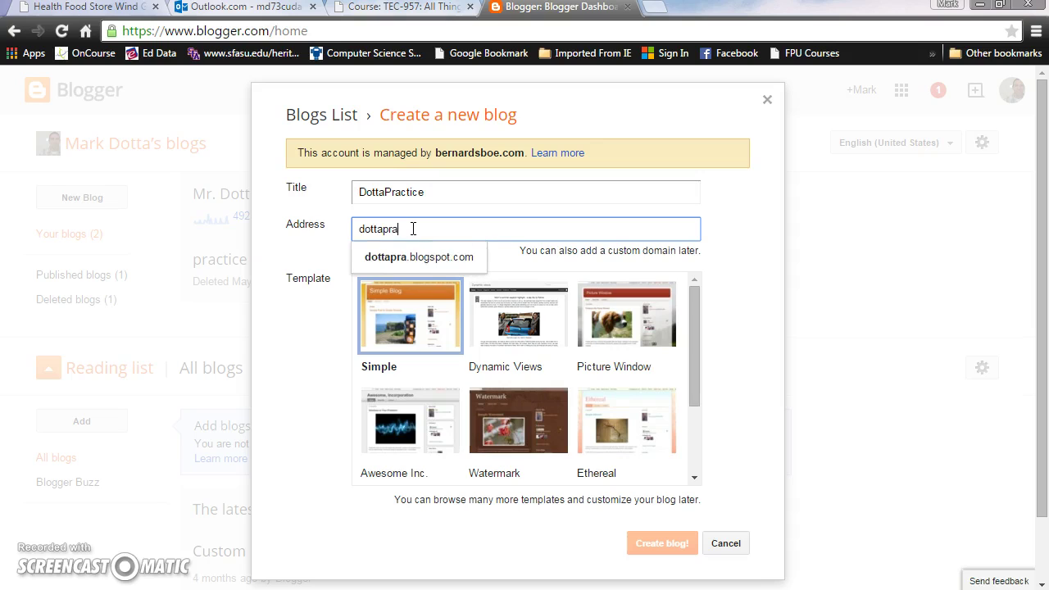
text(ctice)
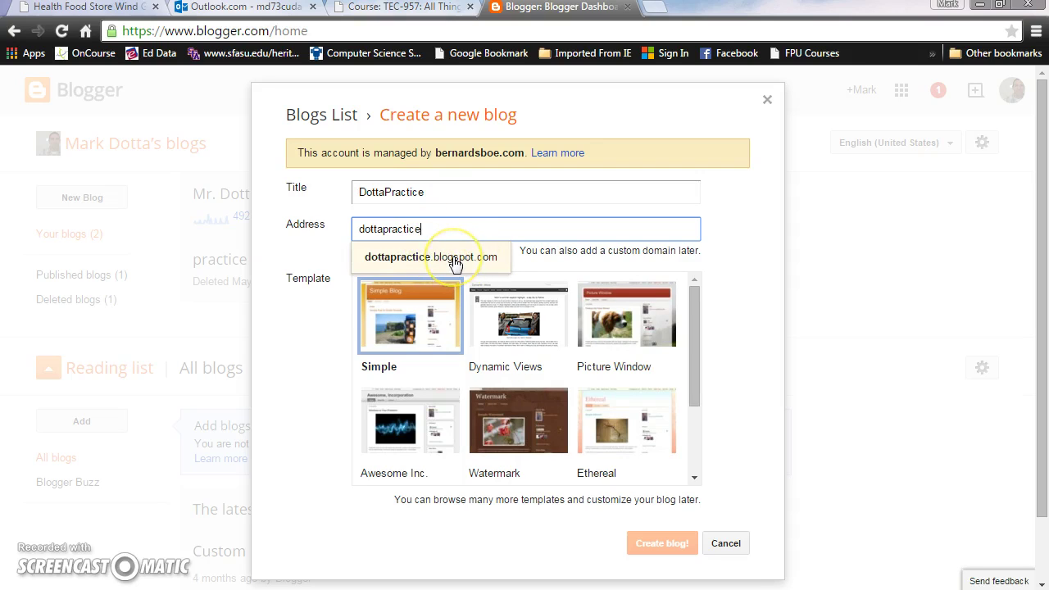
click(446, 256)
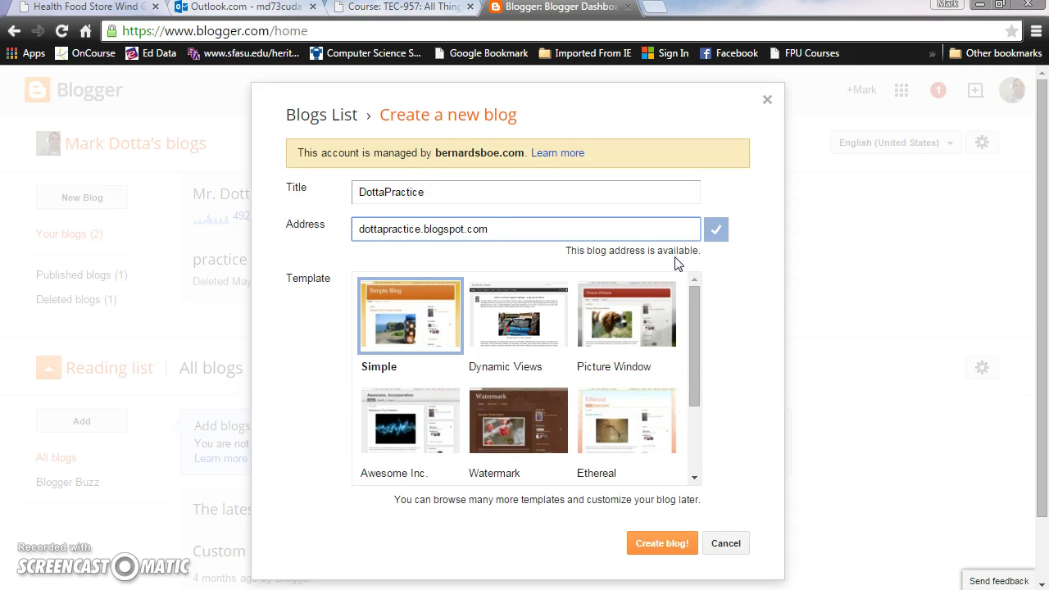
scroll(676, 262, down, 2)
click(440, 270)
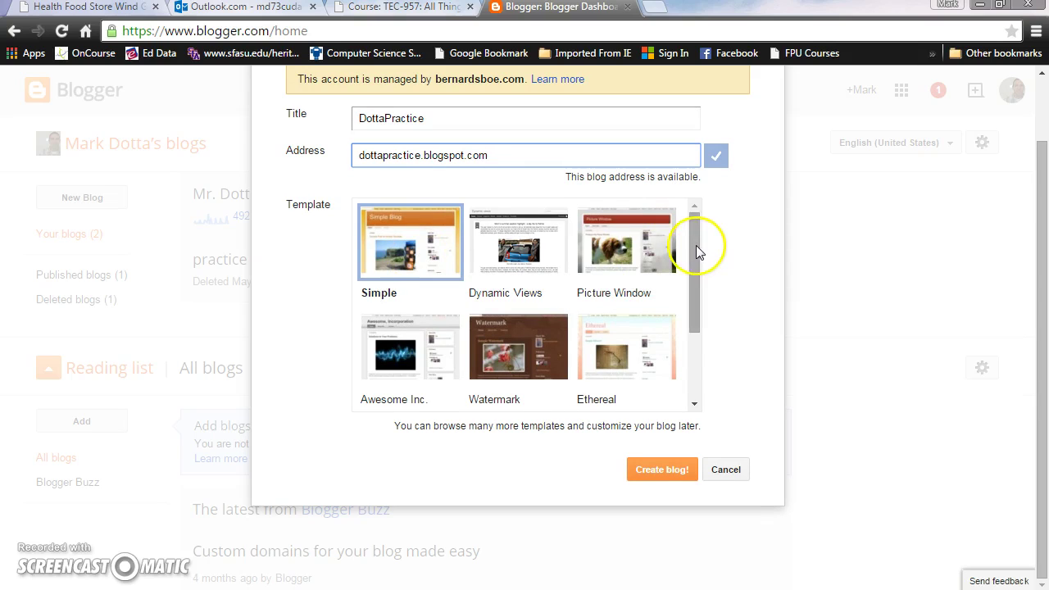
mouse_move(697, 253)
mouse_down()
mouse_move(697, 339)
mouse_move(697, 235)
mouse_up()
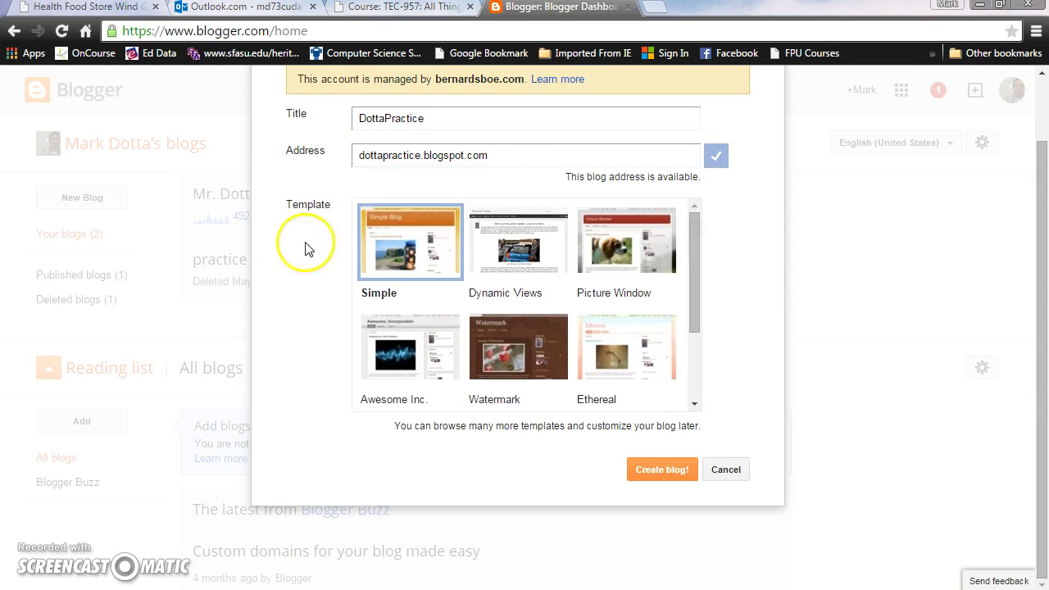
click(661, 472)
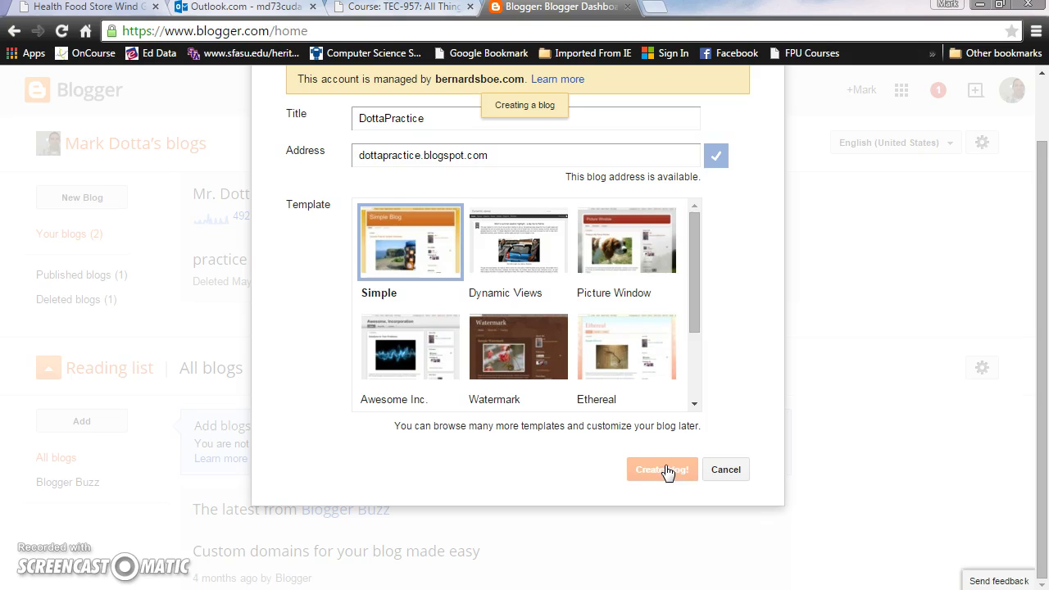
Return to the Blogger dashboard, where DottaPractice is listed with a Blog created notice.
click(727, 381)
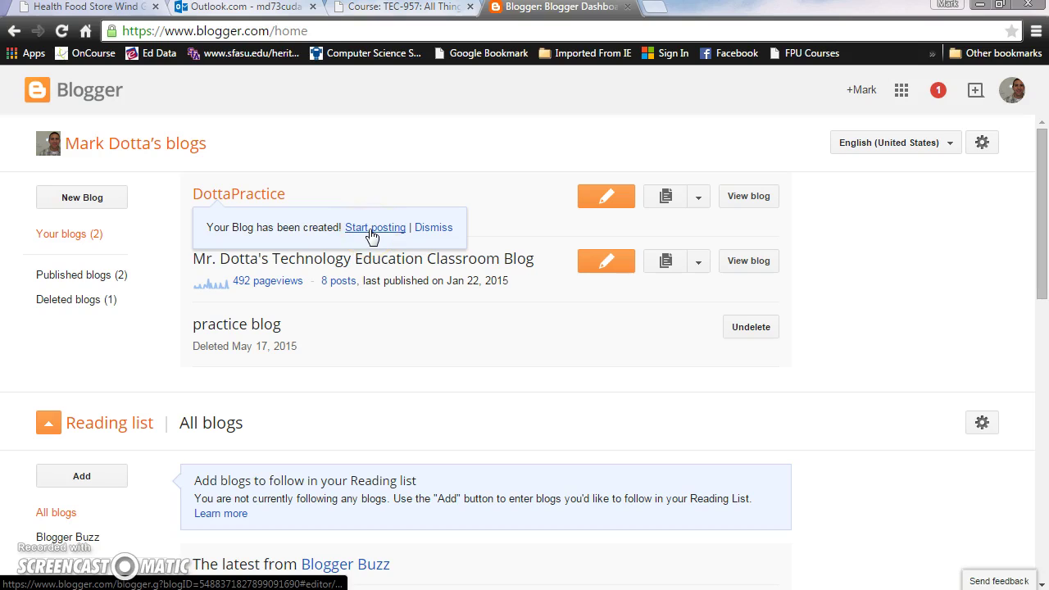
click(369, 177)
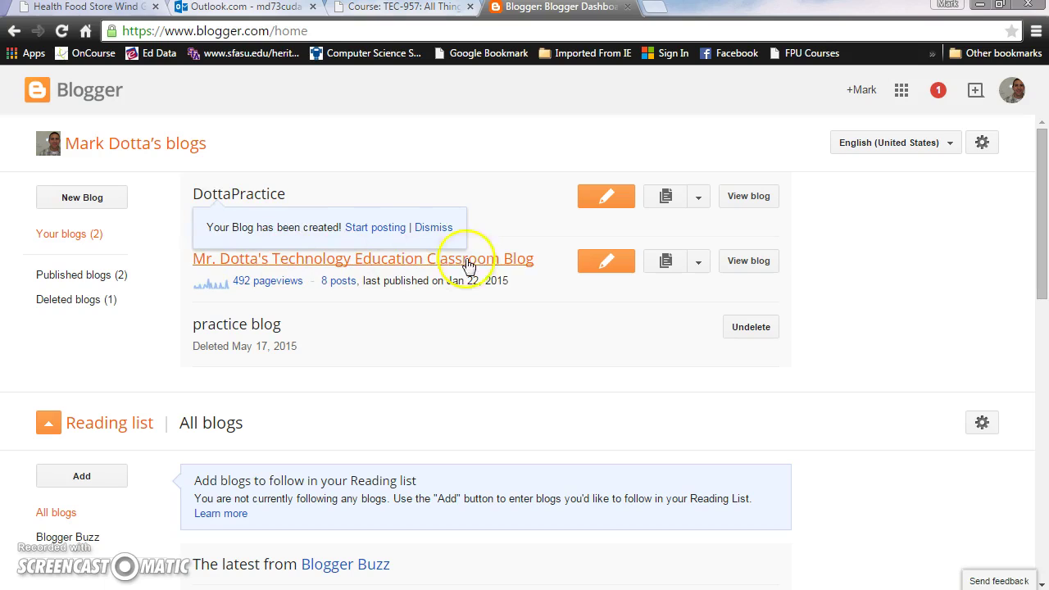
click(215, 194)
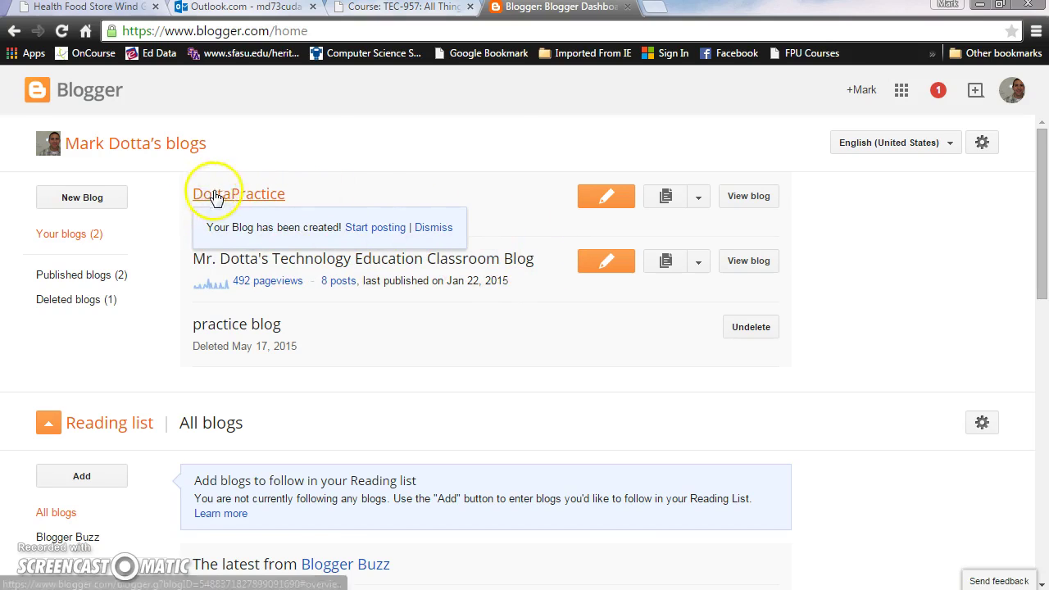
click(352, 194)
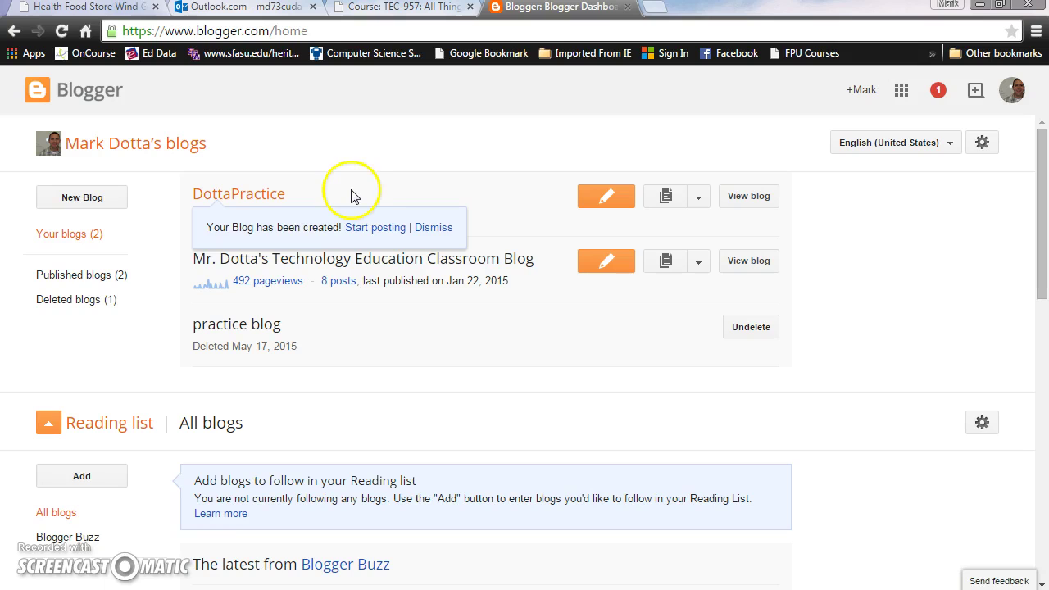
View the new DottaPractice blog and begin a new post from its navbar.
click(741, 201)
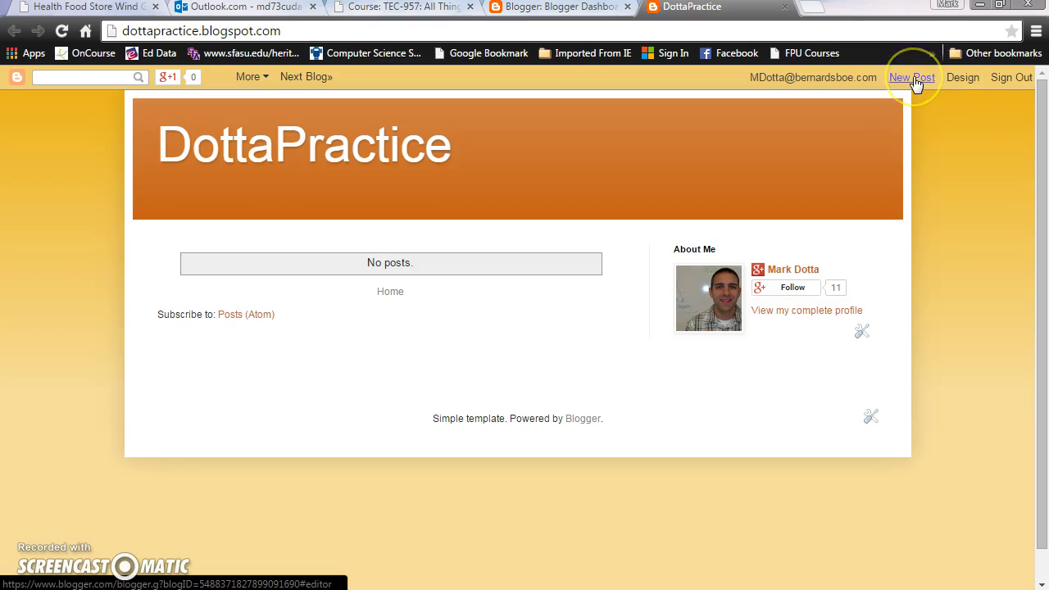
click(916, 80)
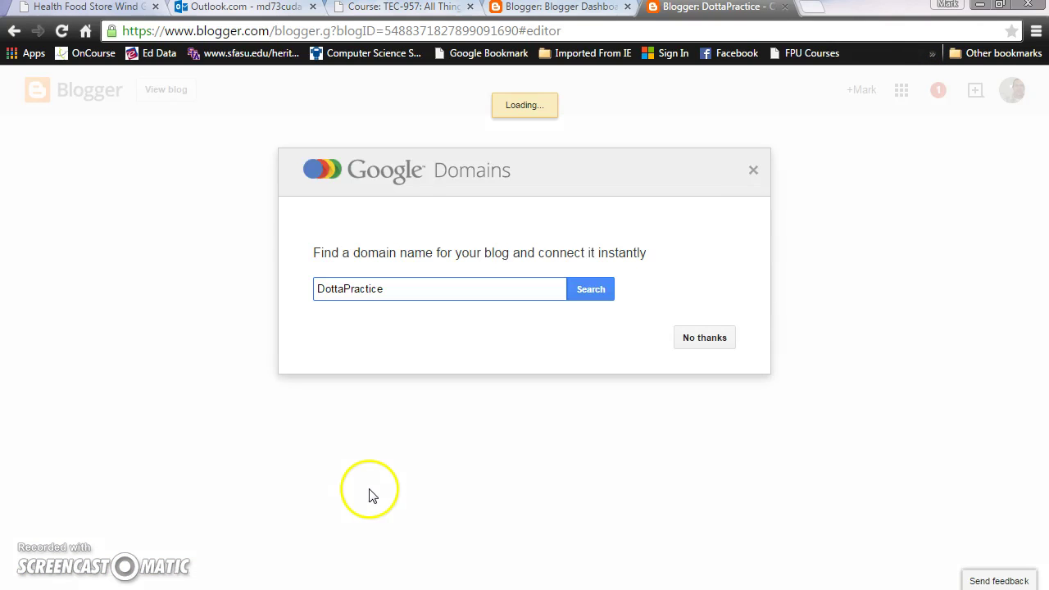
Decline the domain offer and write a post titled 'Hello Friends' with body 'my new blog!'.
click(698, 339)
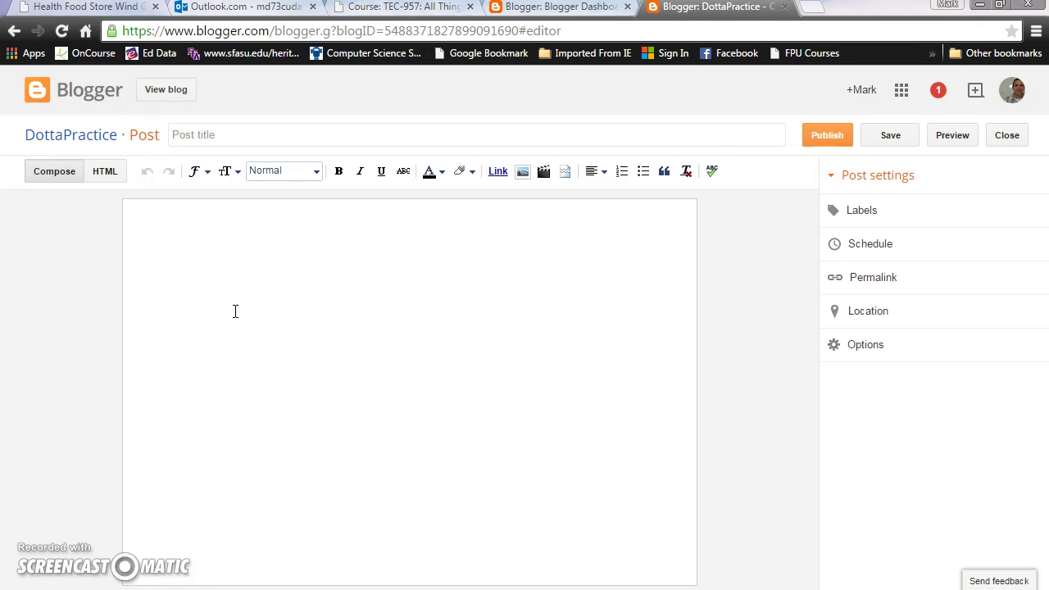
click(219, 135)
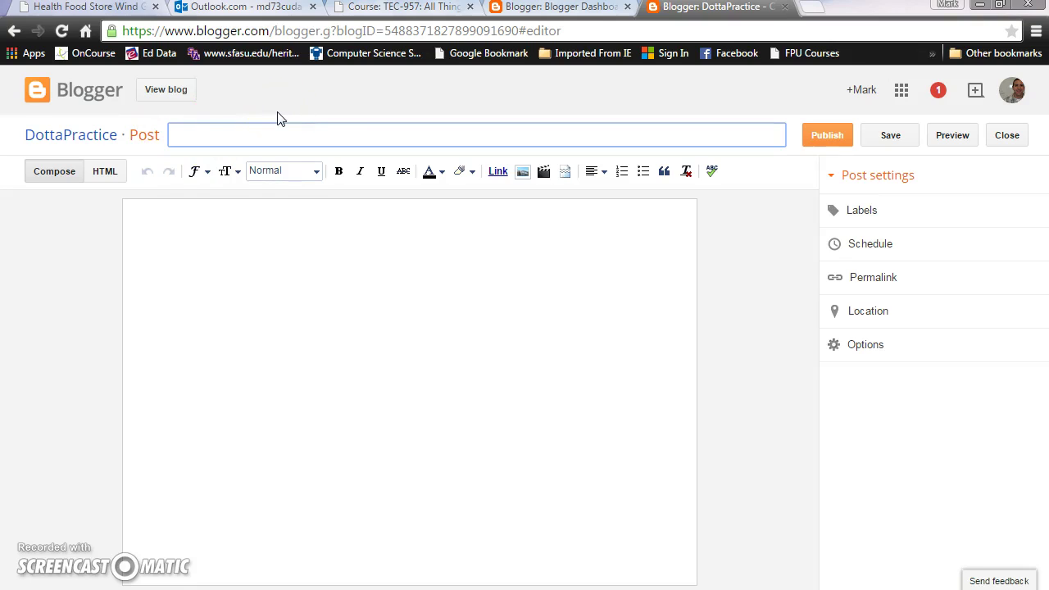
text(Hello Frie)
text(nds)
click(245, 244)
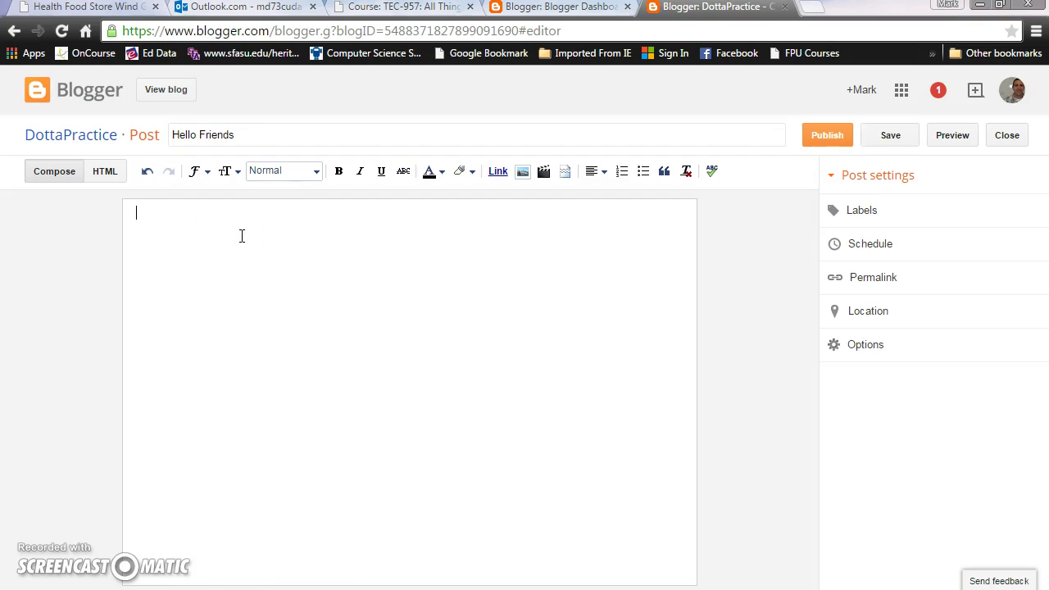
text(my )
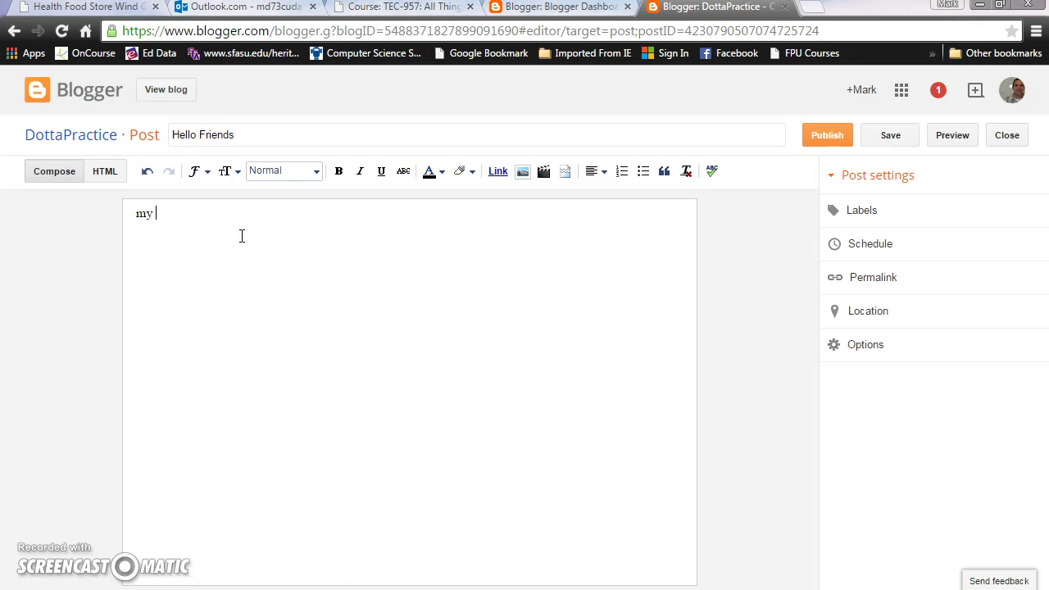
text(new blog!)
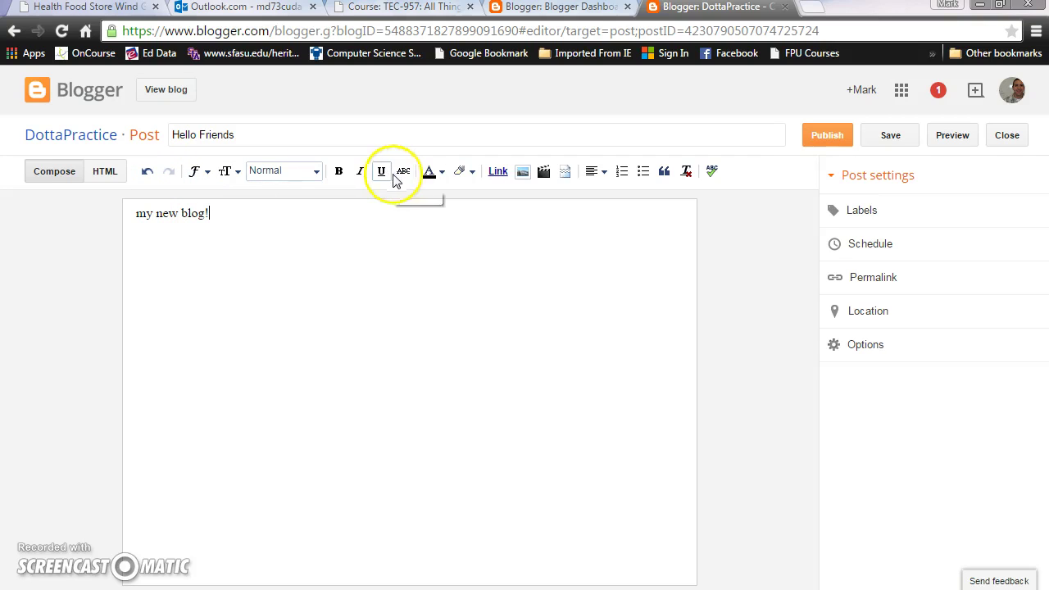
click(340, 171)
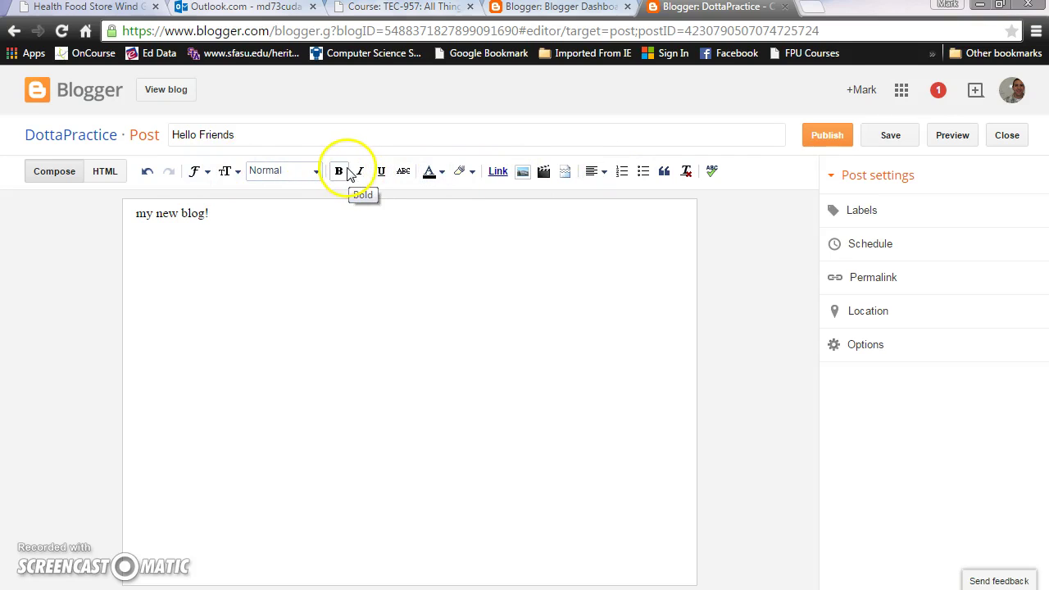
click(359, 178)
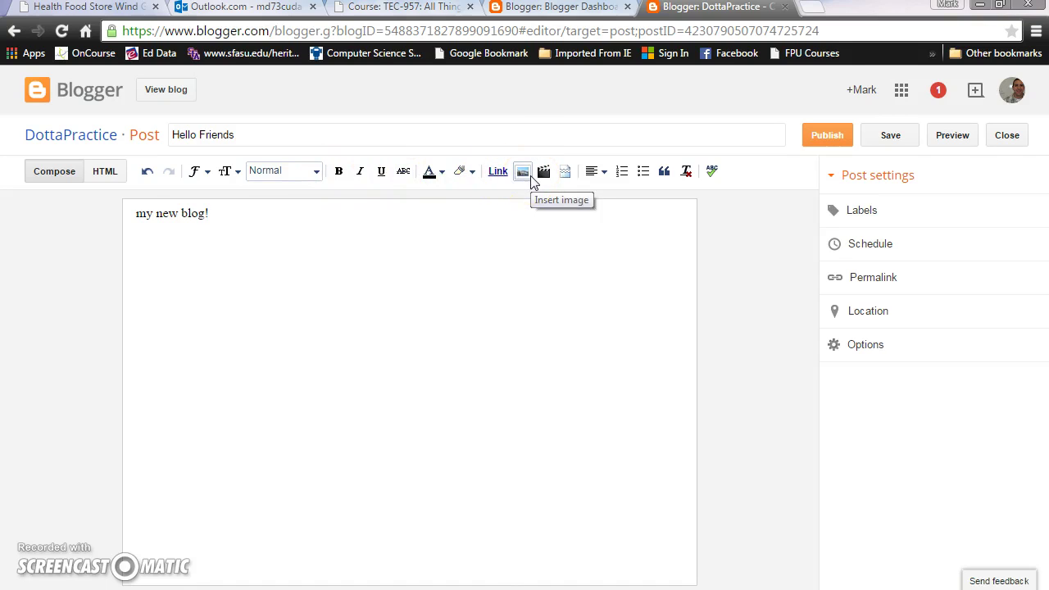
click(548, 174)
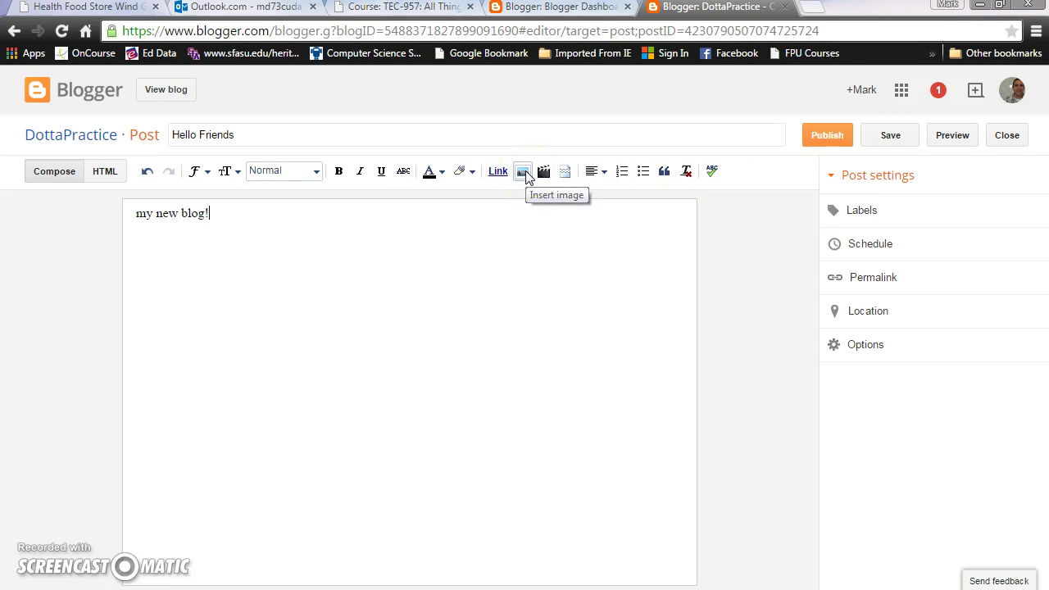
Insert the Desktop photo IMG_20131101_100614_400 into the Hello Friends post.
click(523, 172)
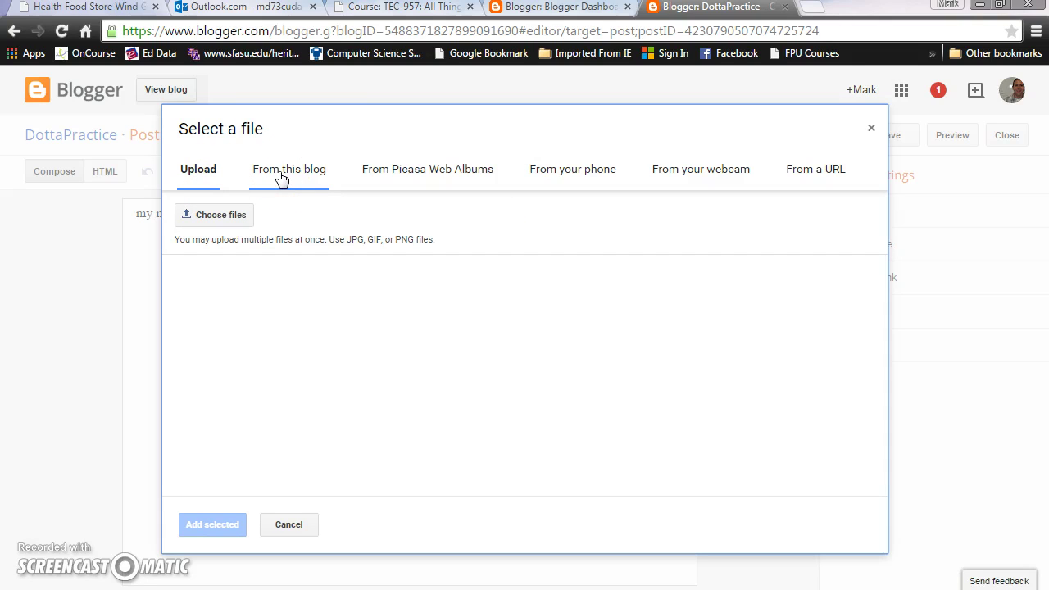
click(417, 177)
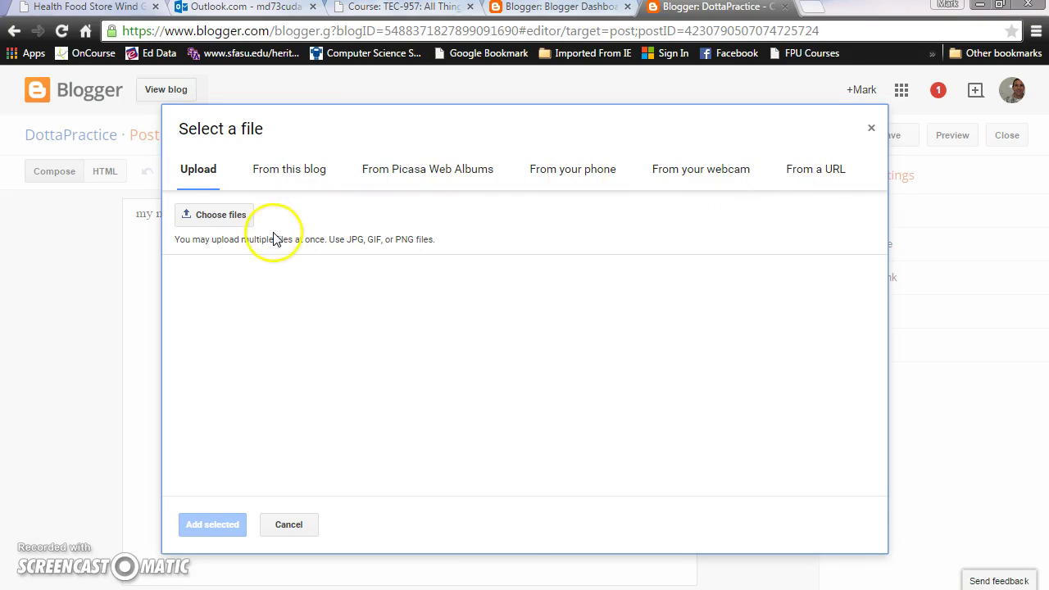
click(212, 216)
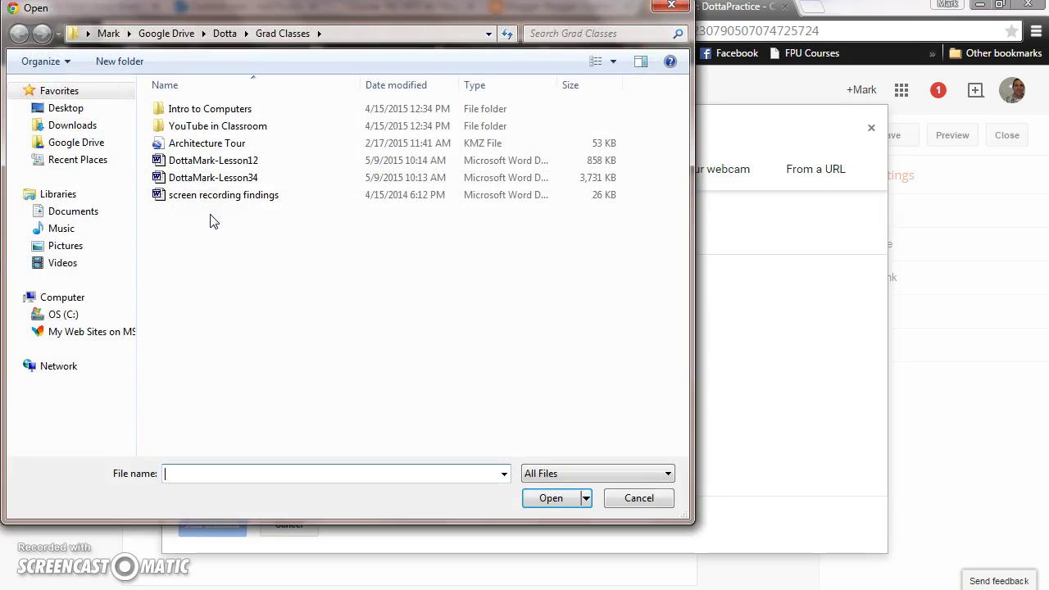
click(64, 109)
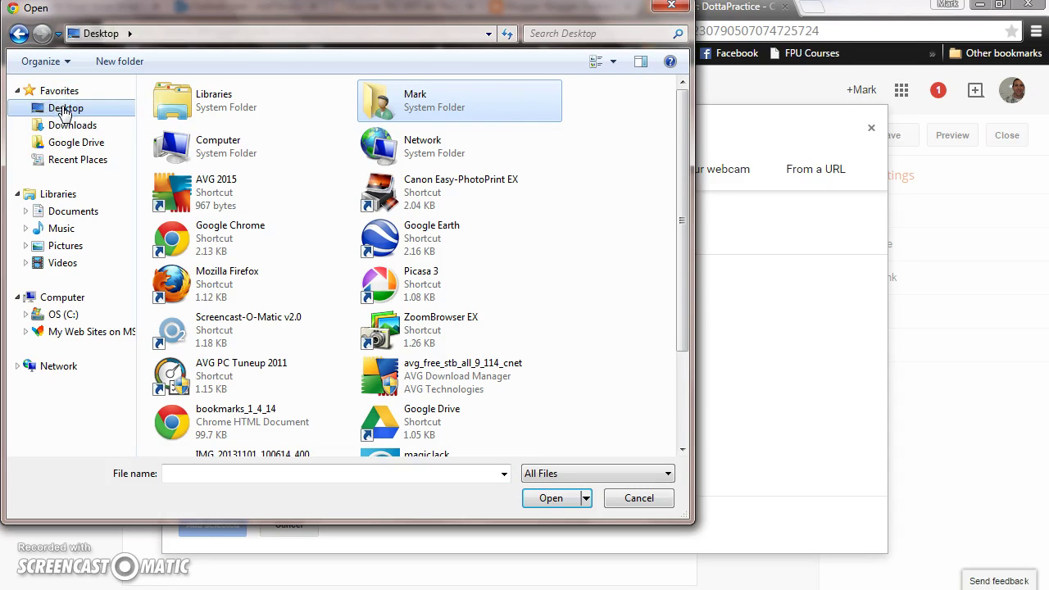
drag(683, 175, 686, 289)
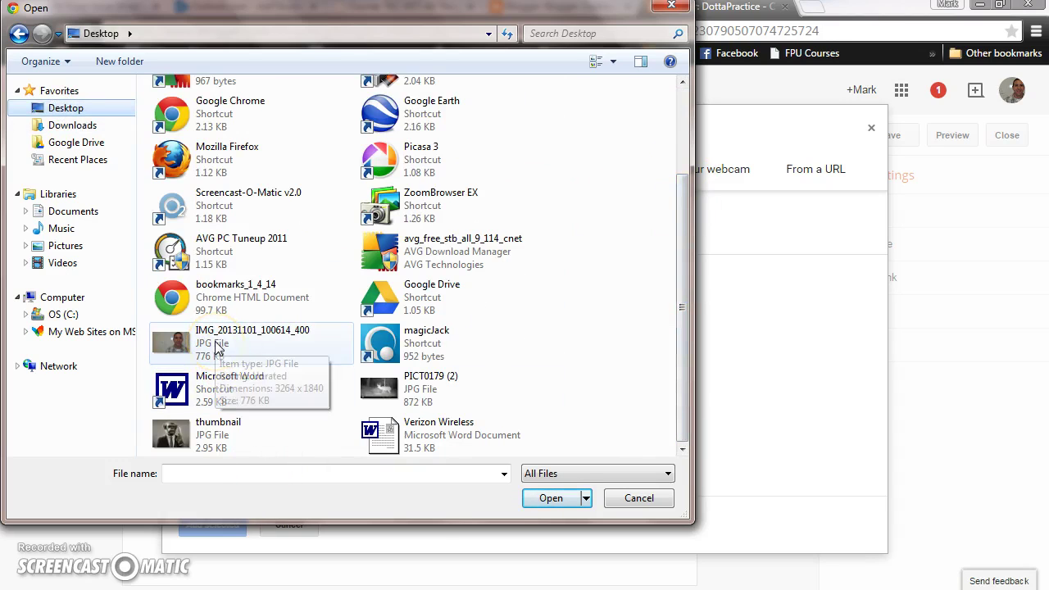
double_click(215, 344)
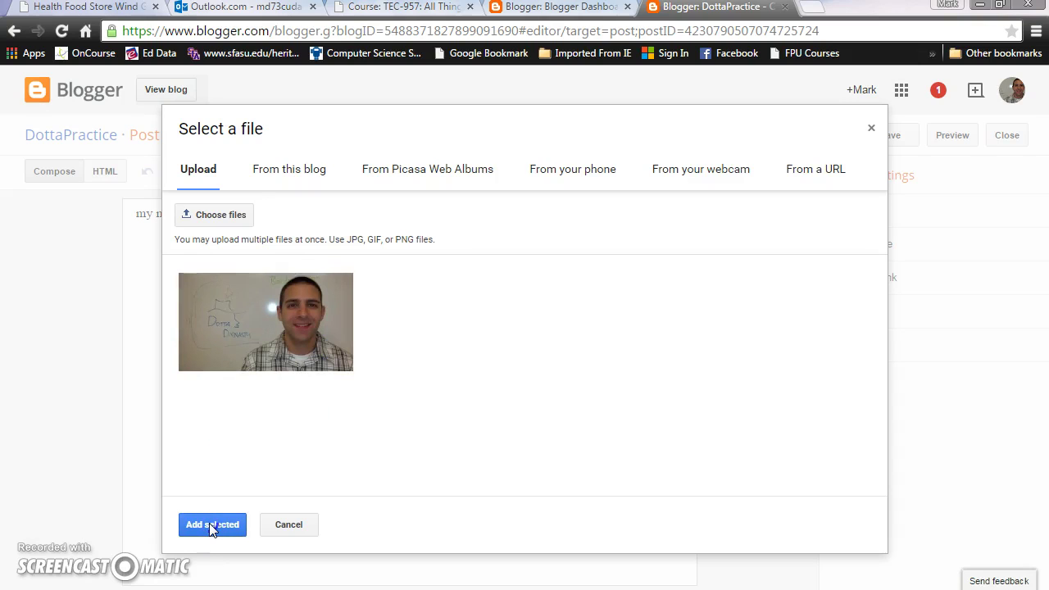
click(212, 526)
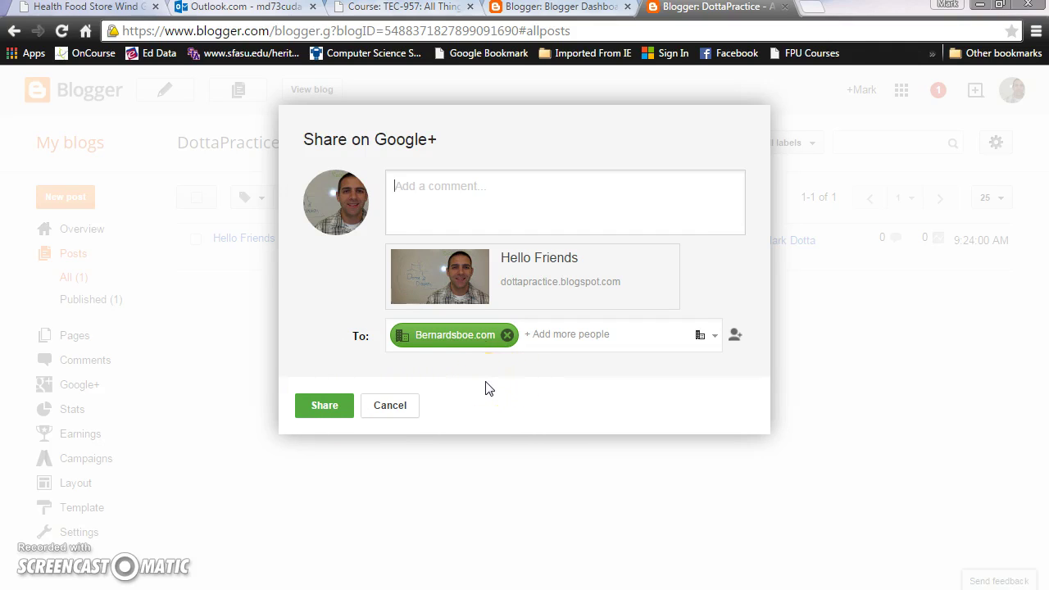
Dismiss the organization tip and cancel sharing the published post on Google+.
click(700, 344)
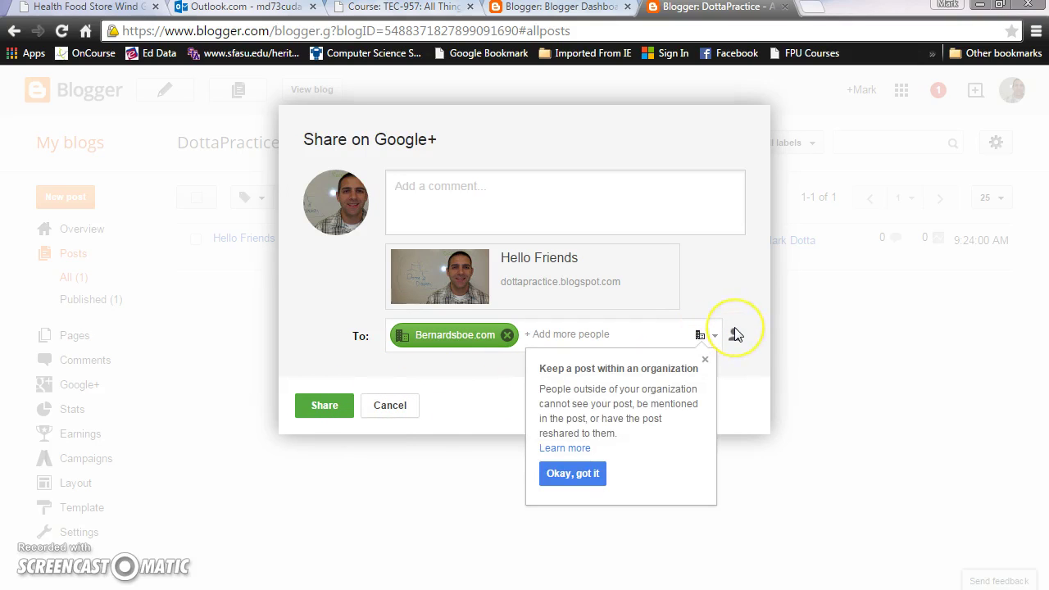
click(728, 375)
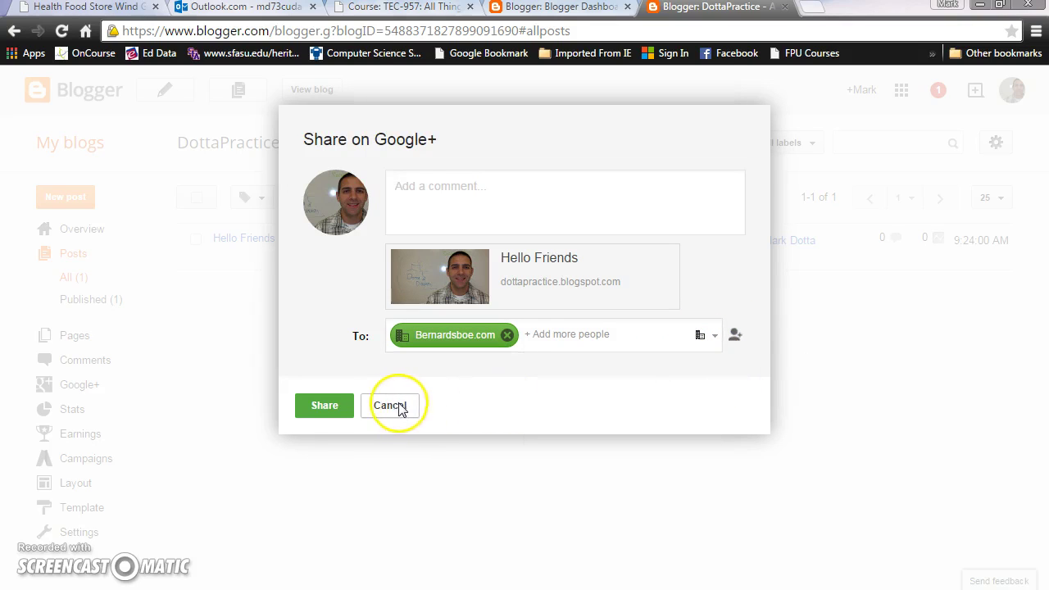
click(386, 406)
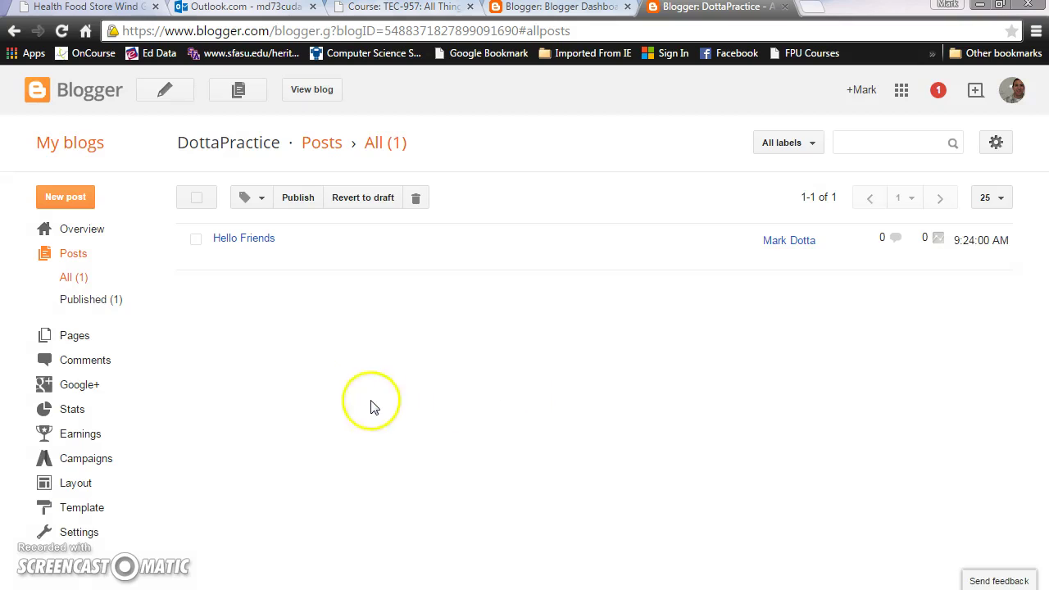
mouse_move(243, 237)
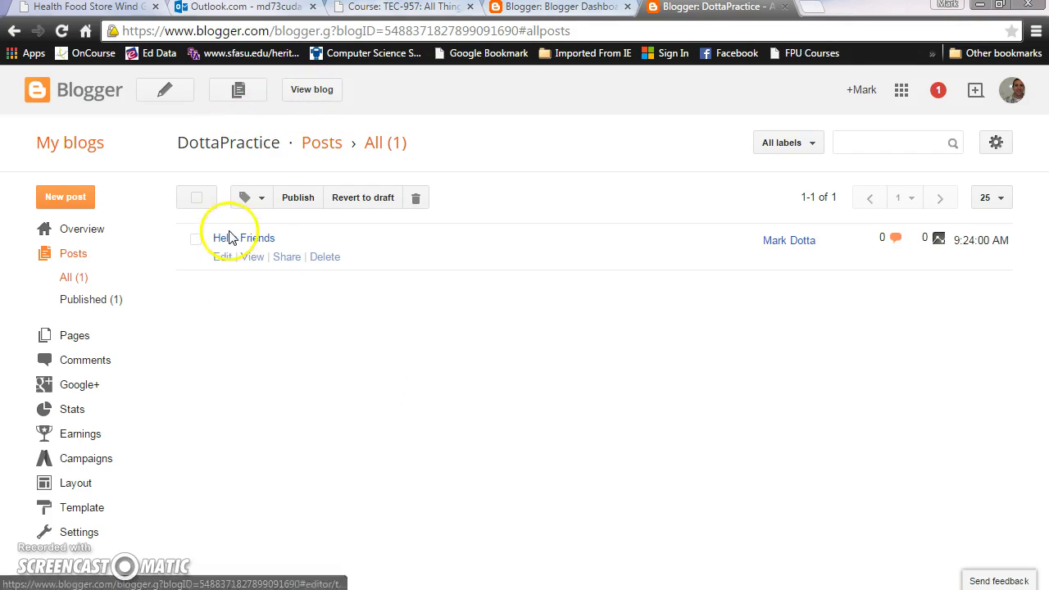
Open the live DottaPractice blog and scroll through the Hello Friends post and photo.
click(230, 238)
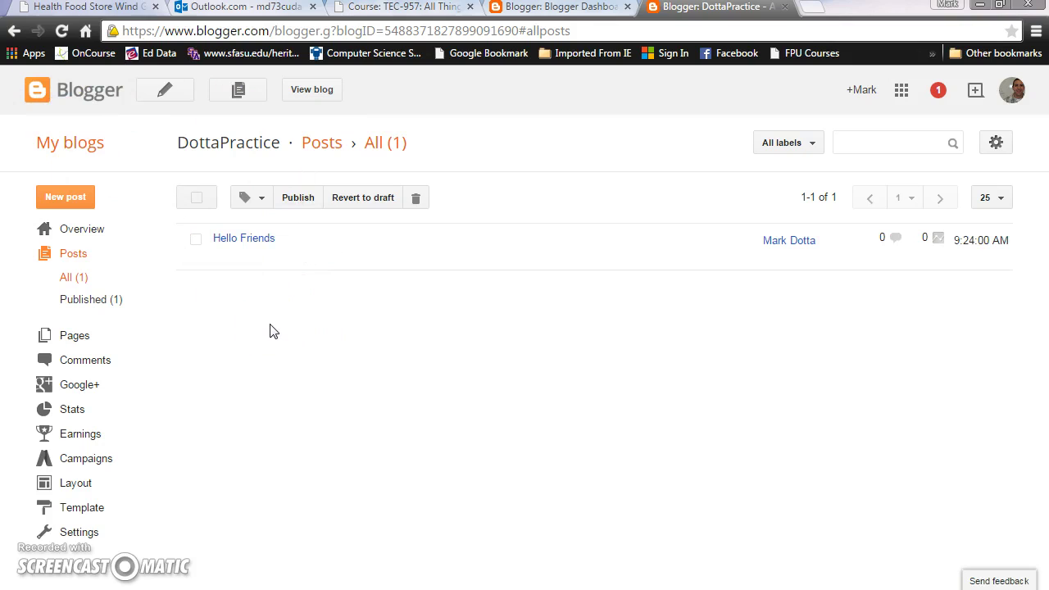
click(321, 92)
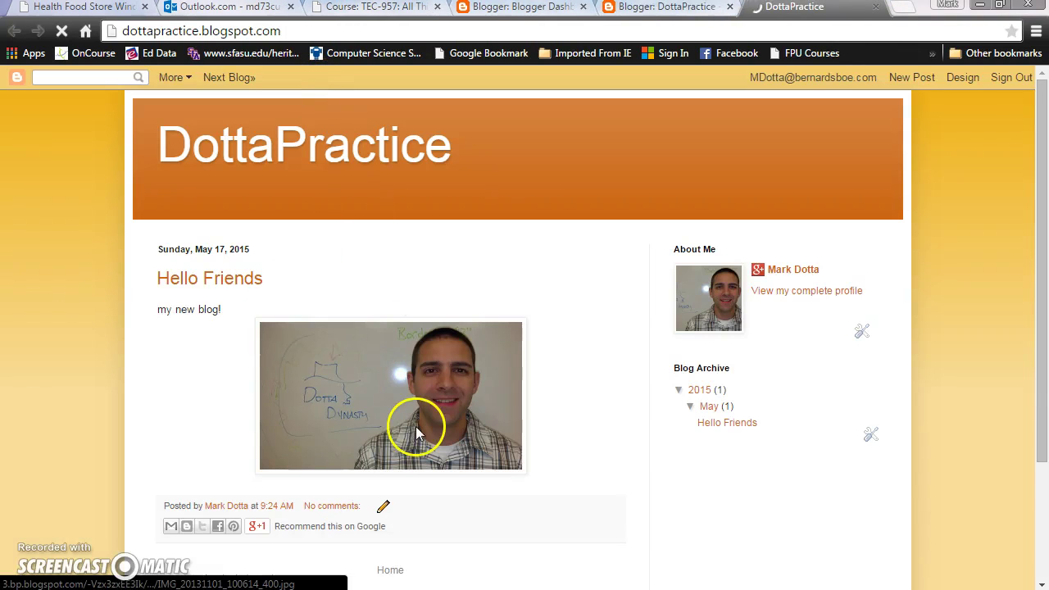
scroll(415, 430, down, 1)
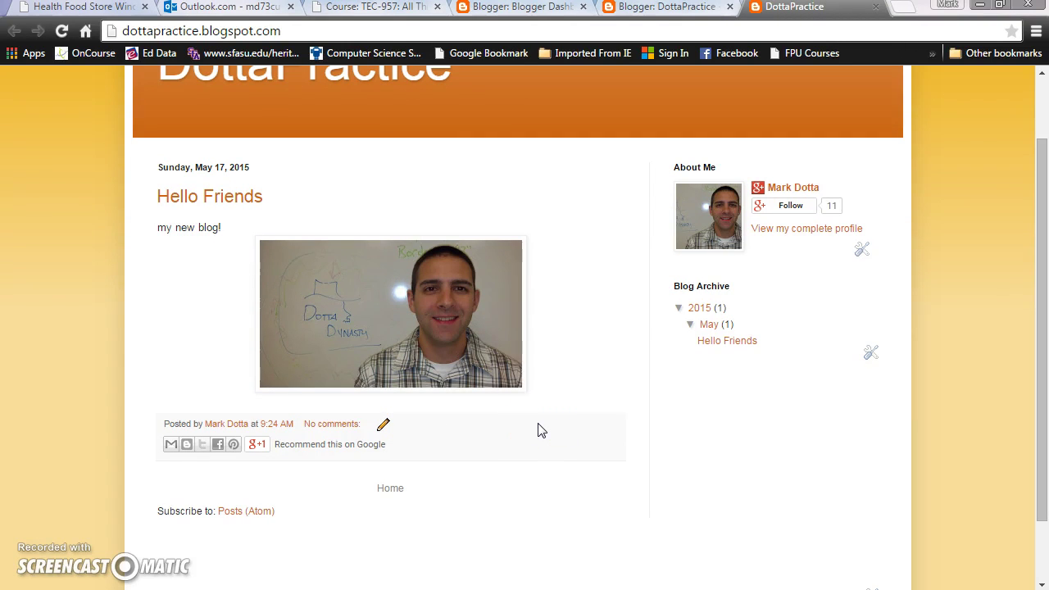
scroll(537, 431, down, 1)
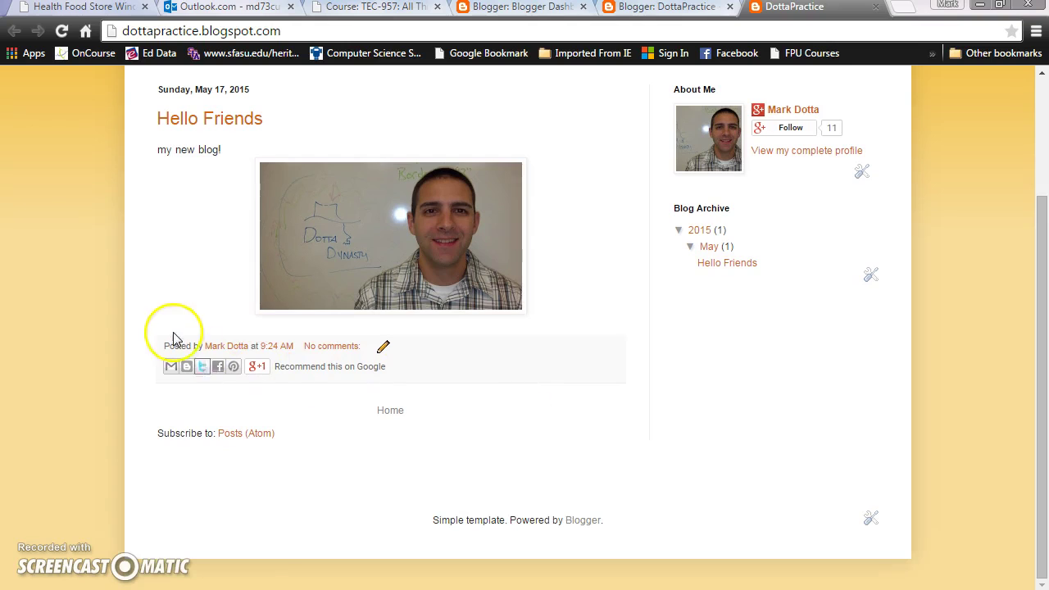
click(226, 350)
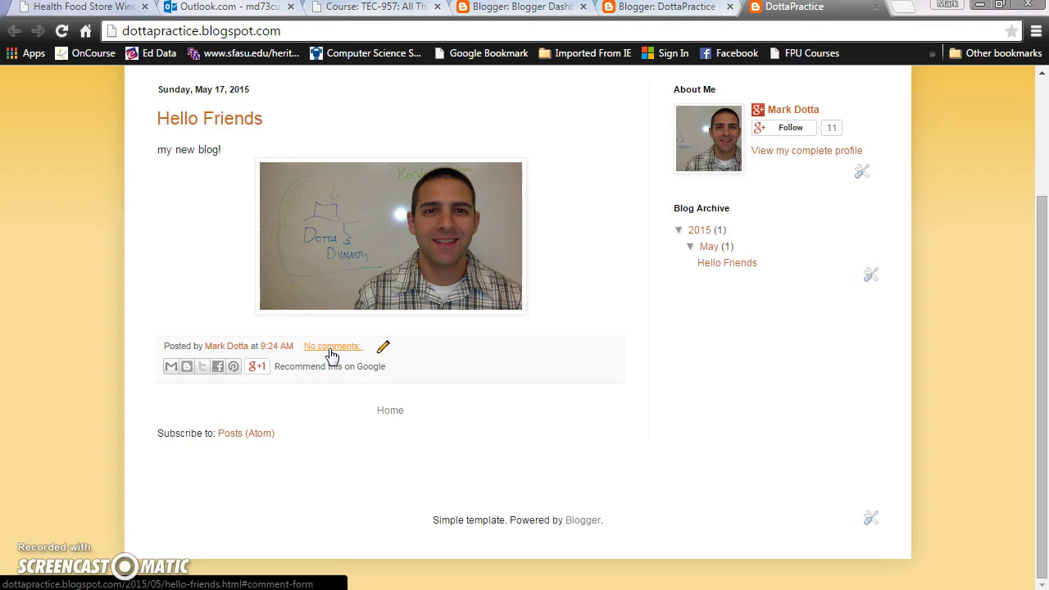
click(327, 349)
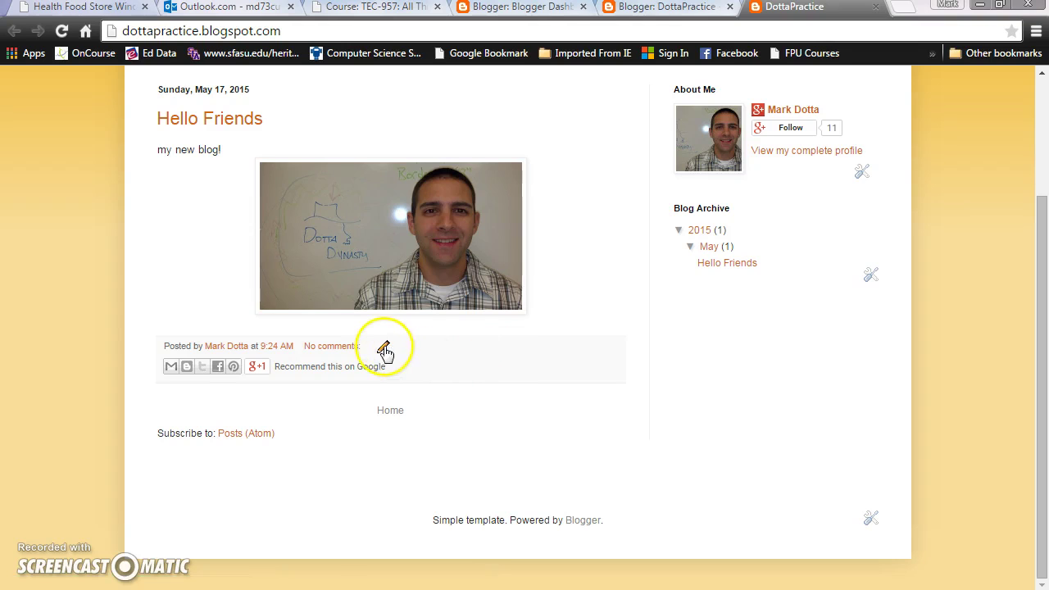
Reopen Hello Friends in the editor, close it, and switch to the all-blogs dashboard tab.
click(383, 348)
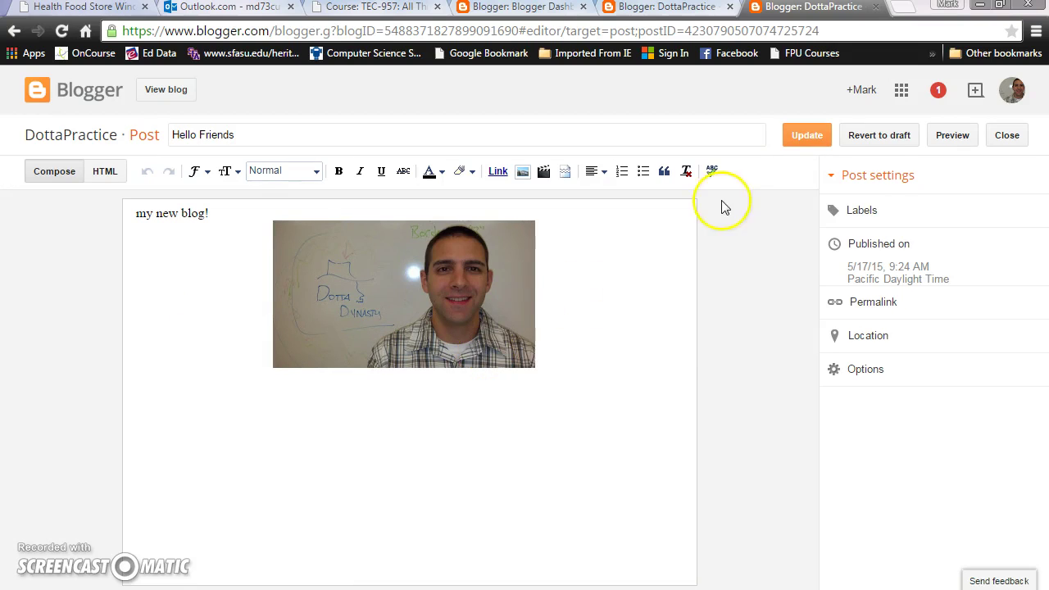
click(1000, 138)
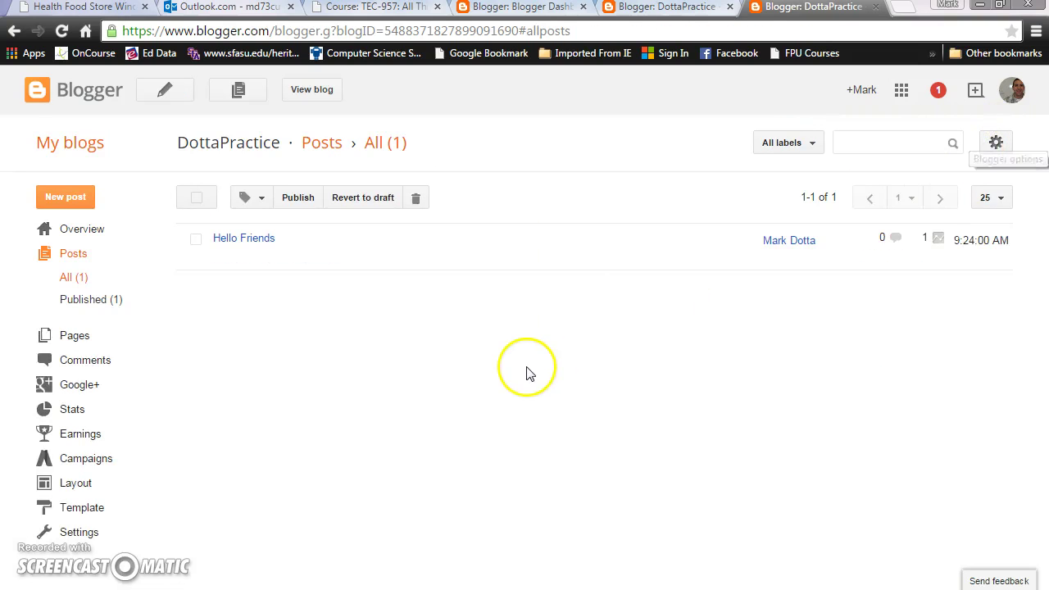
click(680, 9)
click(535, 8)
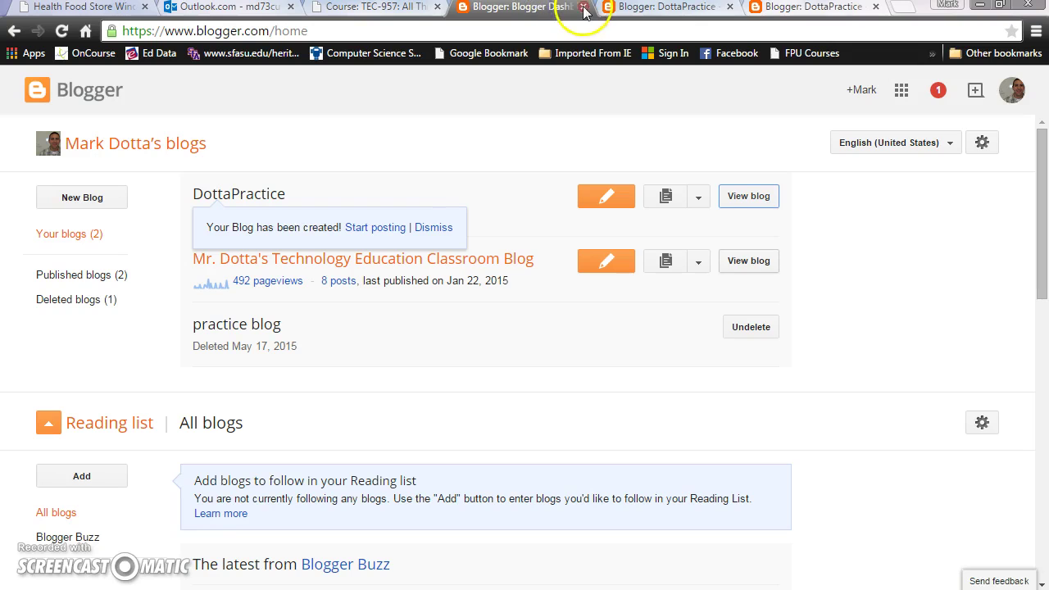
Close the duplicate DottaPractice tab to return to the live blog.
click(729, 7)
click(676, 9)
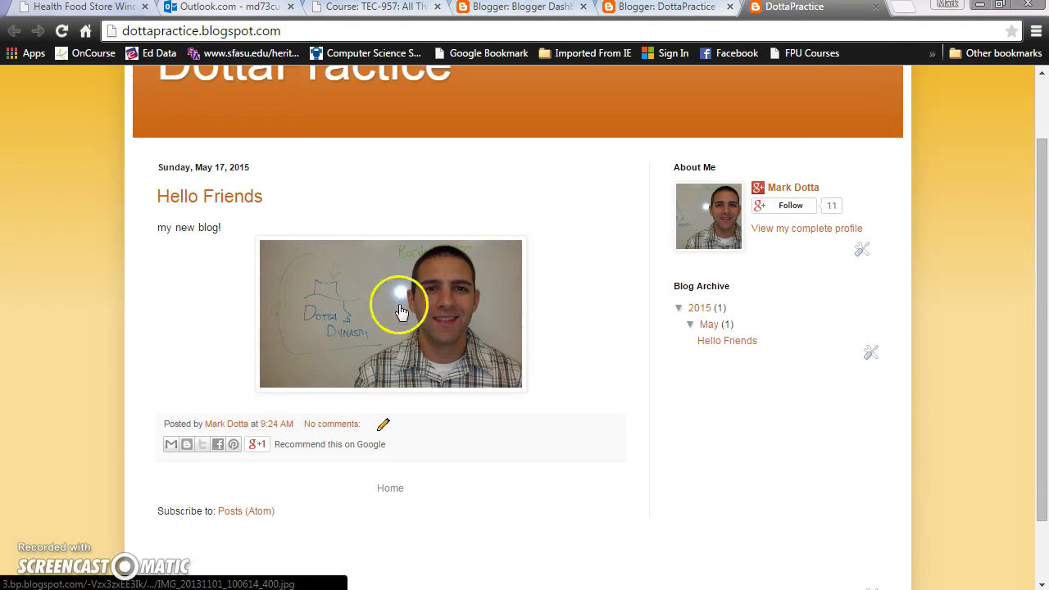
scroll(592, 332, up, 1)
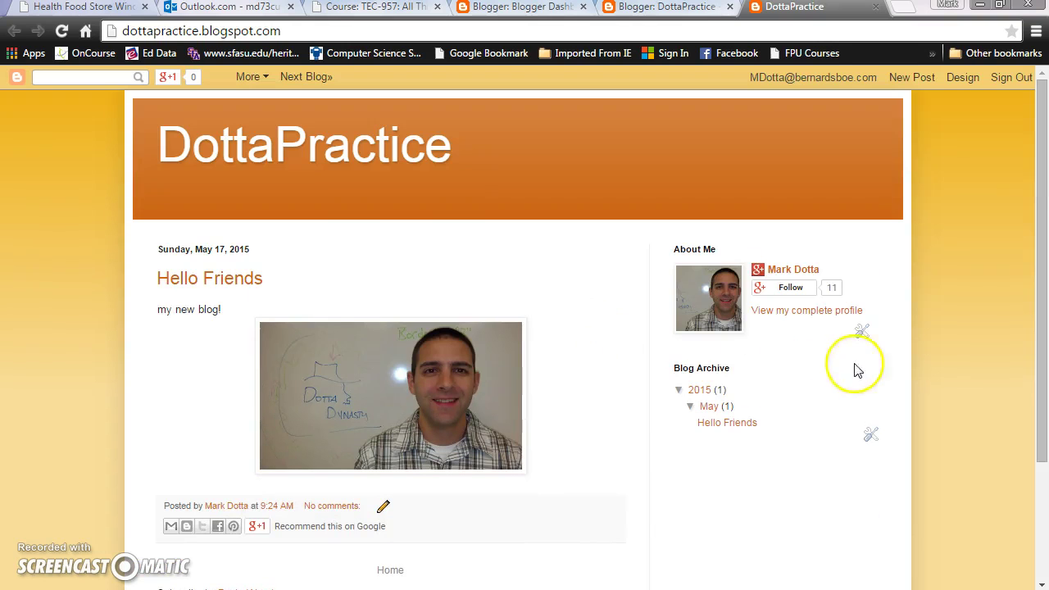
Open and close the About Me and Blog Archive gadget settings popups.
click(862, 331)
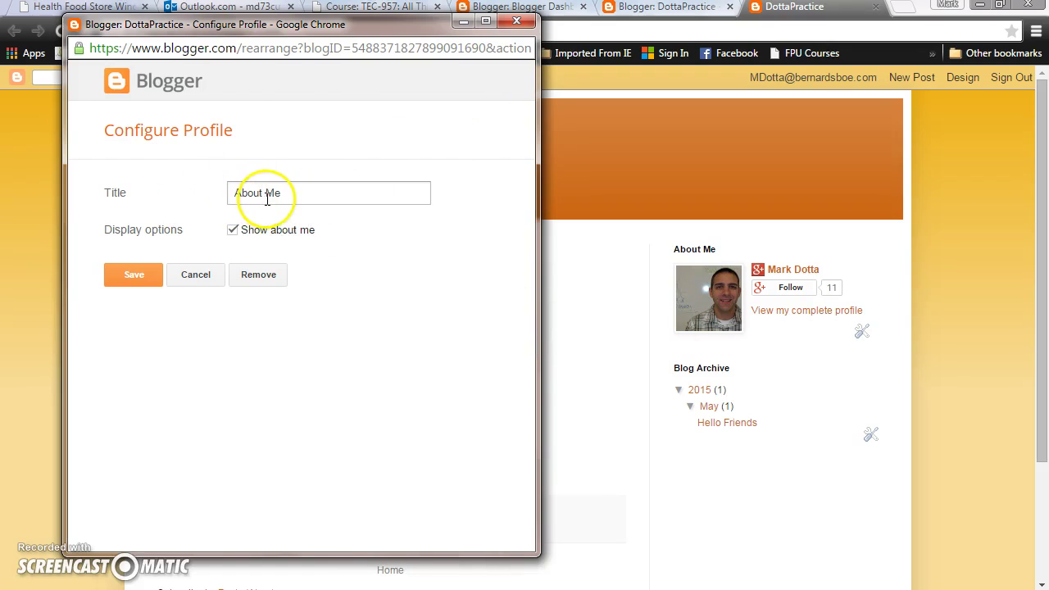
click(523, 23)
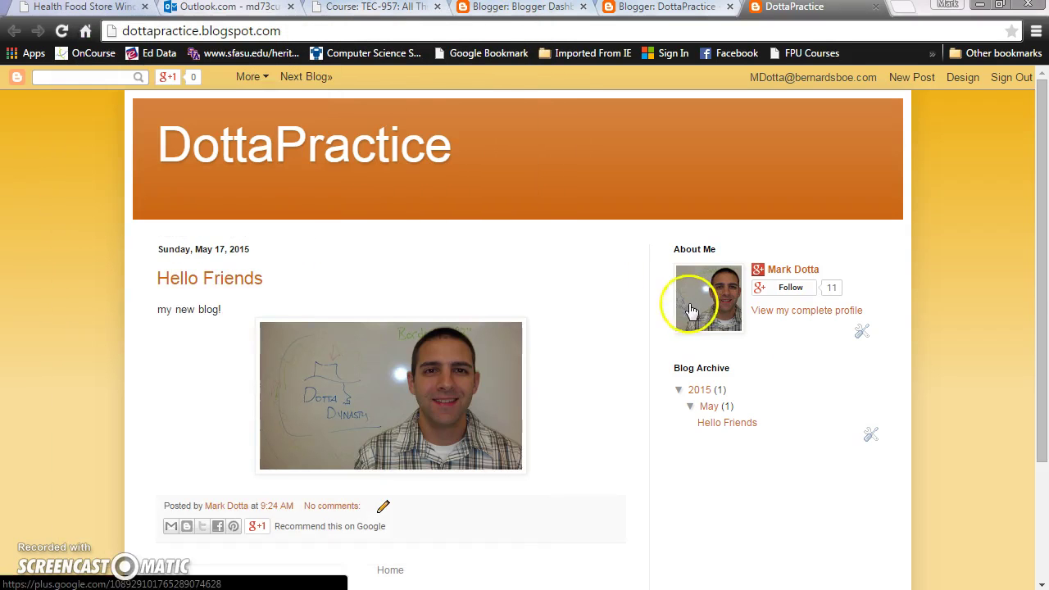
click(870, 434)
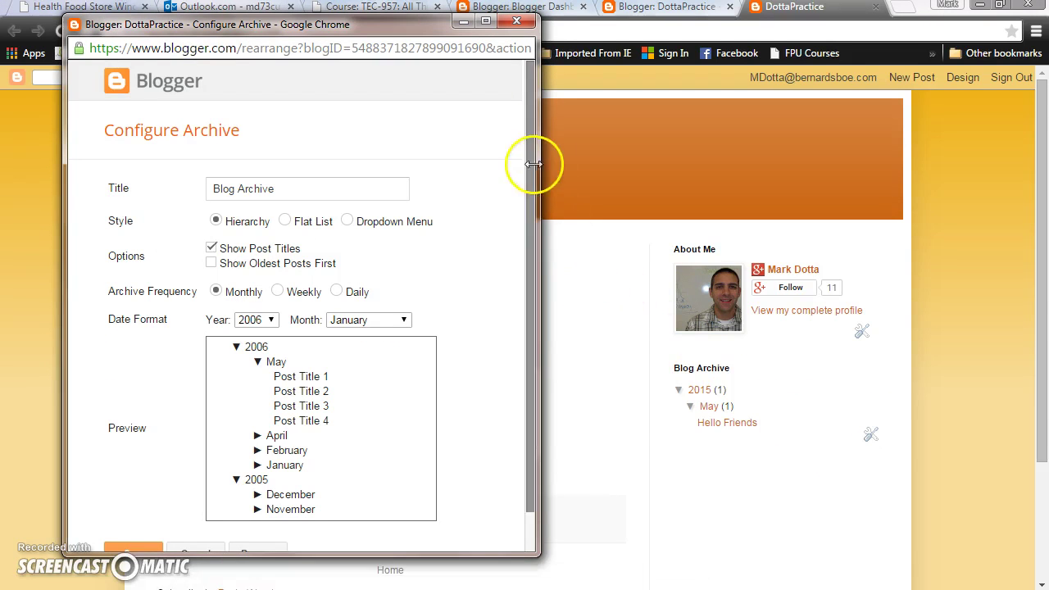
mouse_move(529, 155)
mouse_down()
mouse_move(529, 222)
mouse_move(531, 149)
mouse_up()
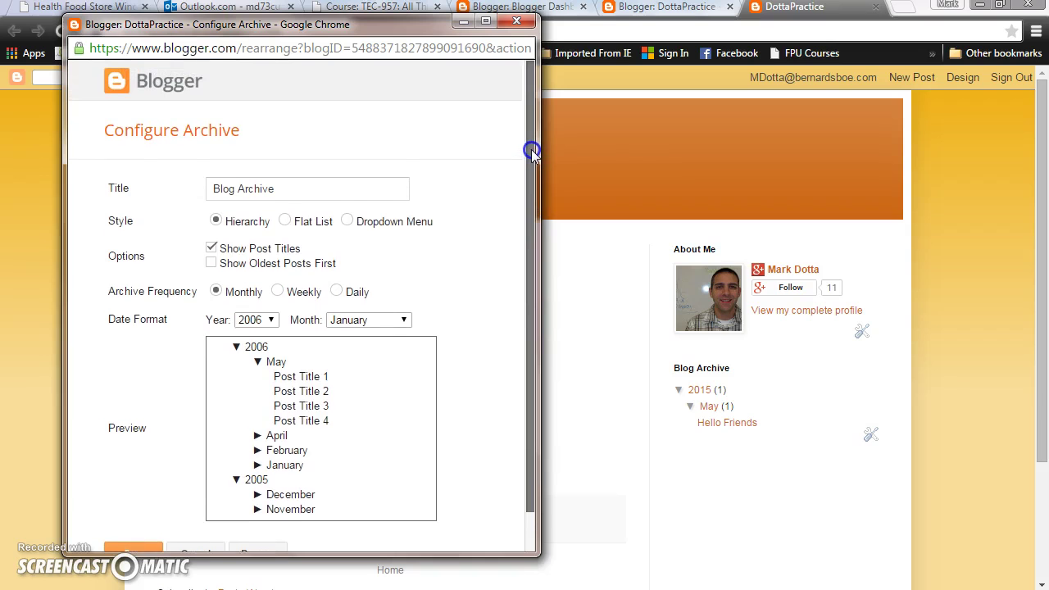
click(517, 20)
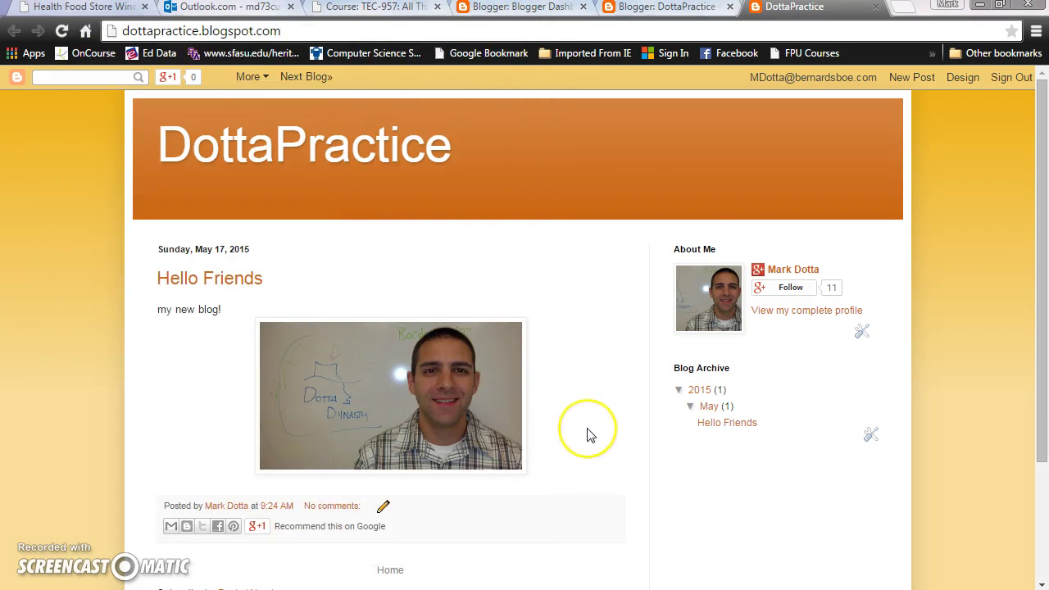
scroll(586, 434, down, 1)
scroll(587, 435, up, 1)
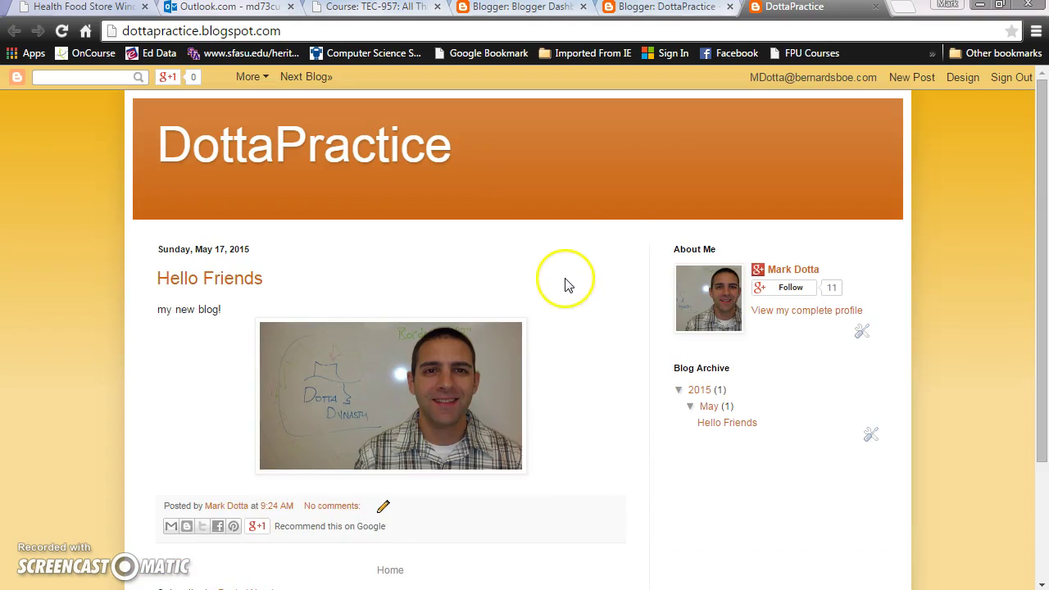
On the DottaPractice dashboard, review Overview pageview stats, then return to the Posts list.
click(656, 9)
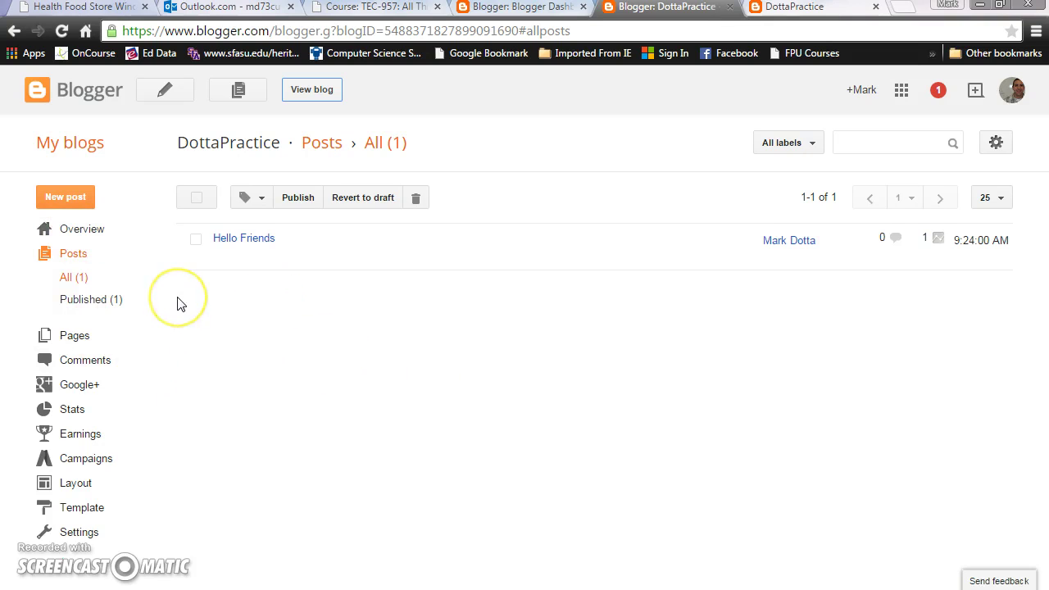
click(68, 234)
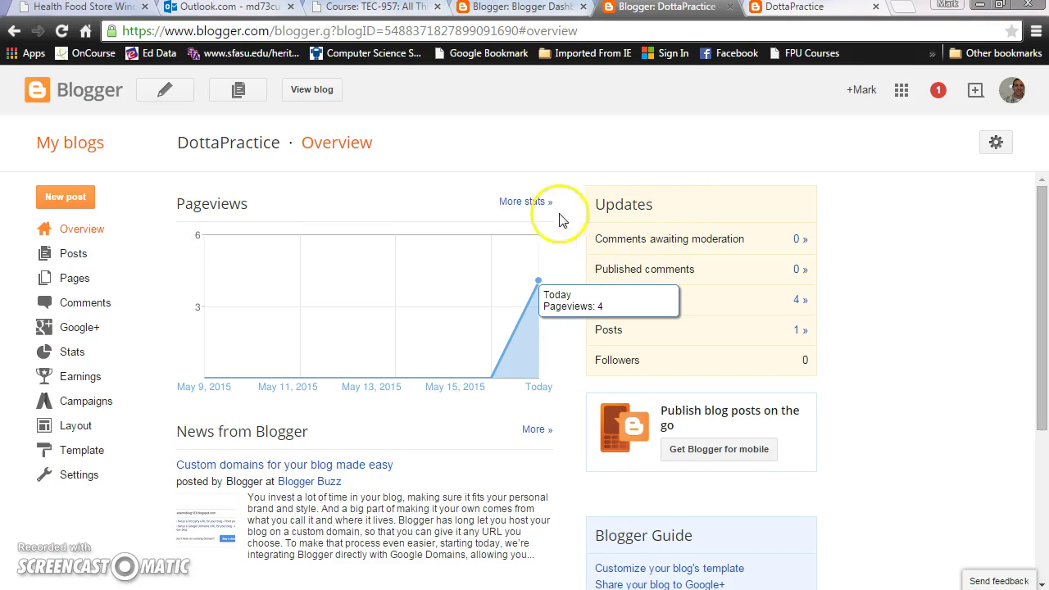
mouse_move(538, 281)
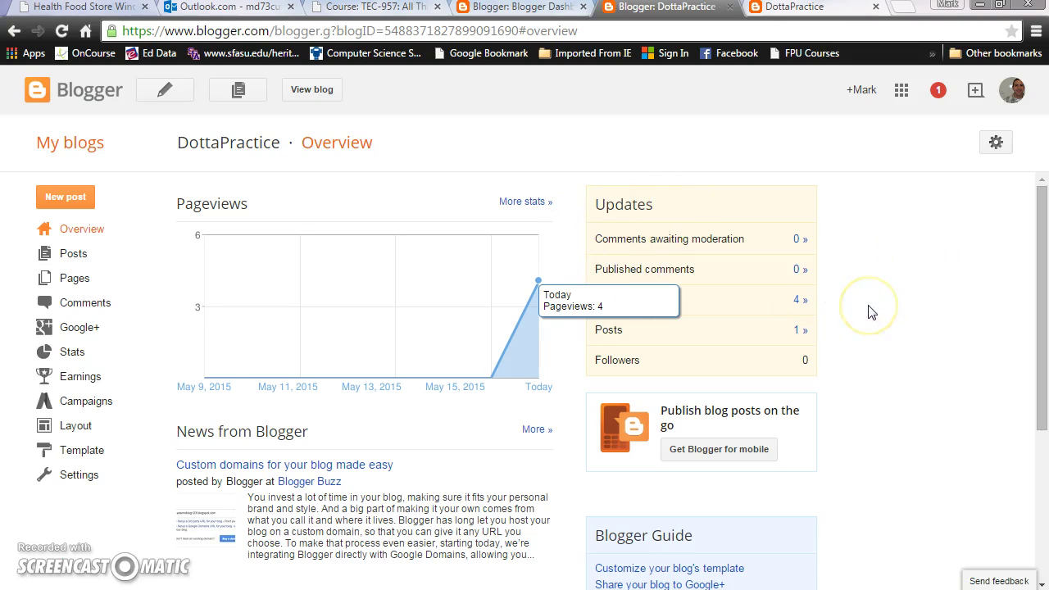
scroll(878, 363, down, 2)
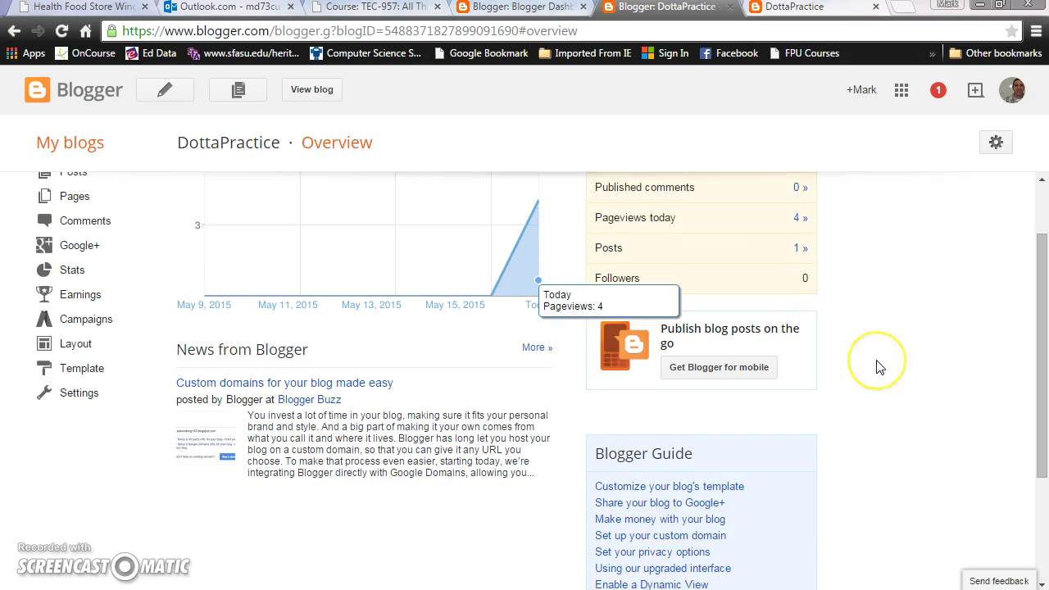
scroll(878, 363, down, 1)
scroll(878, 363, down, 1)
scroll(878, 363, up, 4)
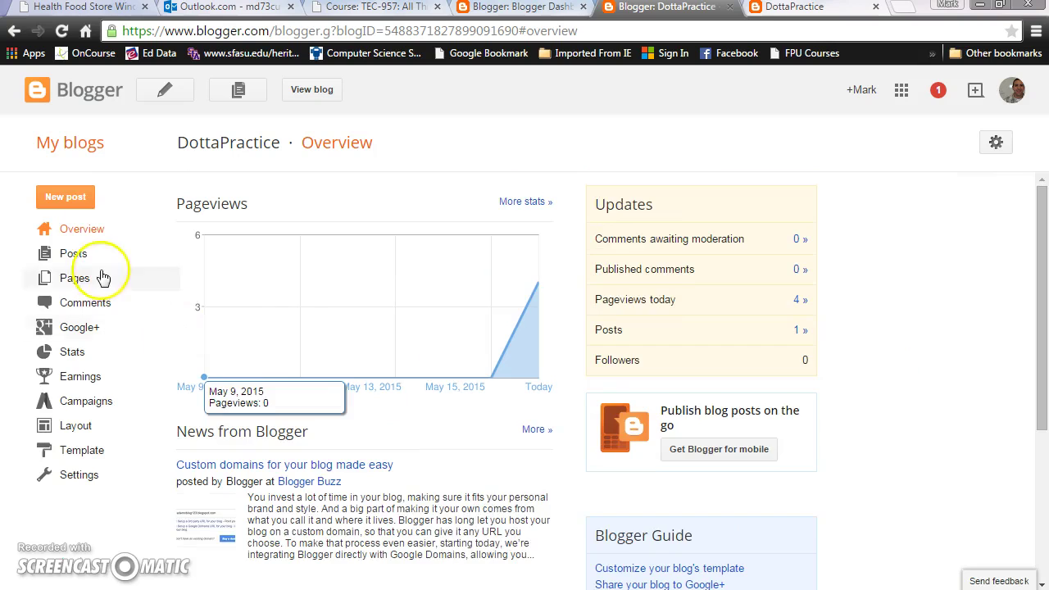
click(73, 253)
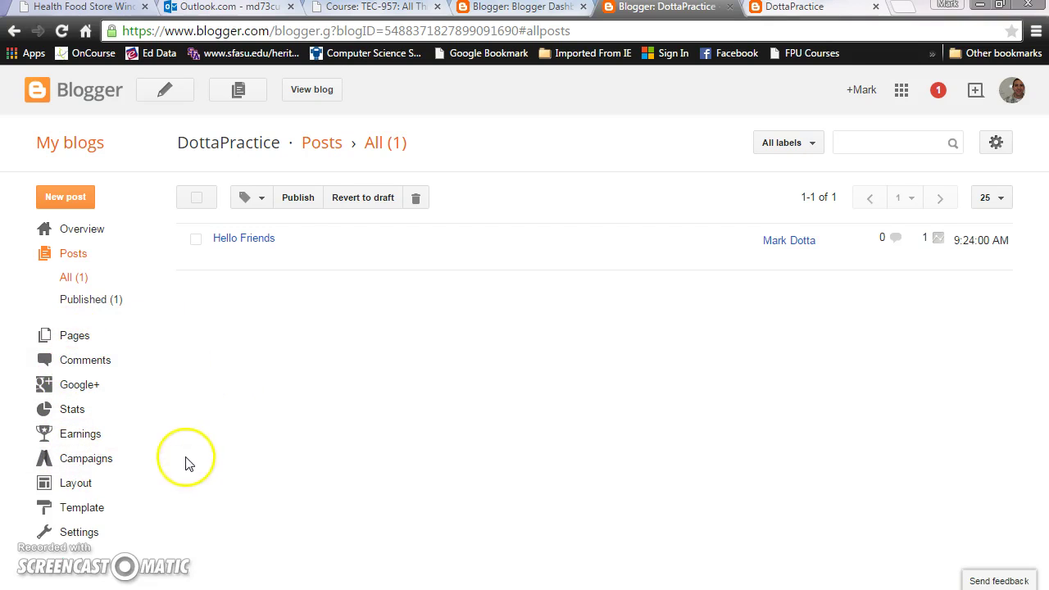
Browse the Layout page's header, blog posts, About Me and archive gadgets.
click(69, 485)
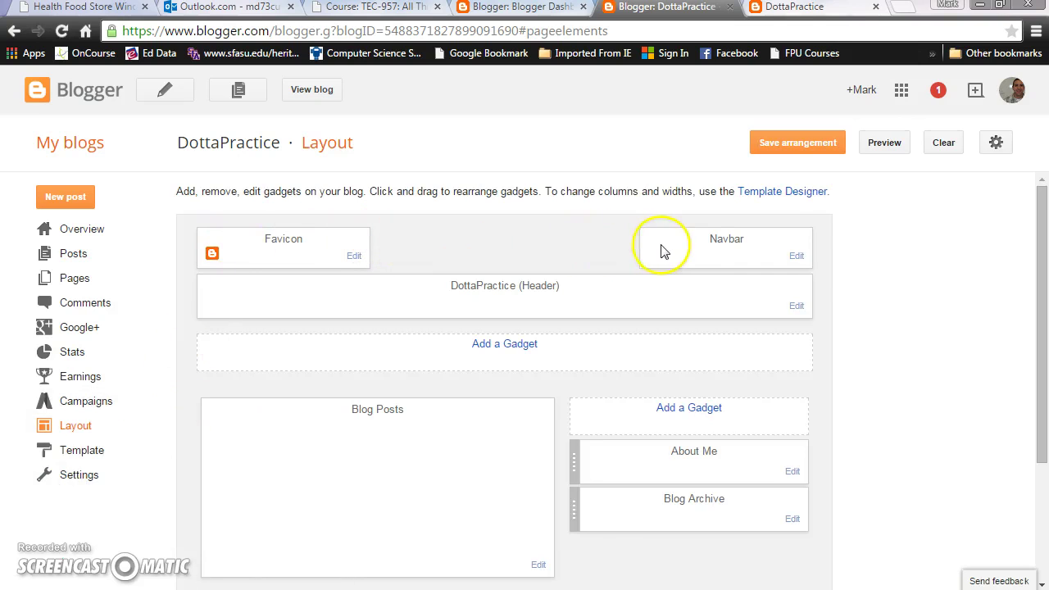
scroll(577, 373, down, 1)
scroll(573, 406, down, 1)
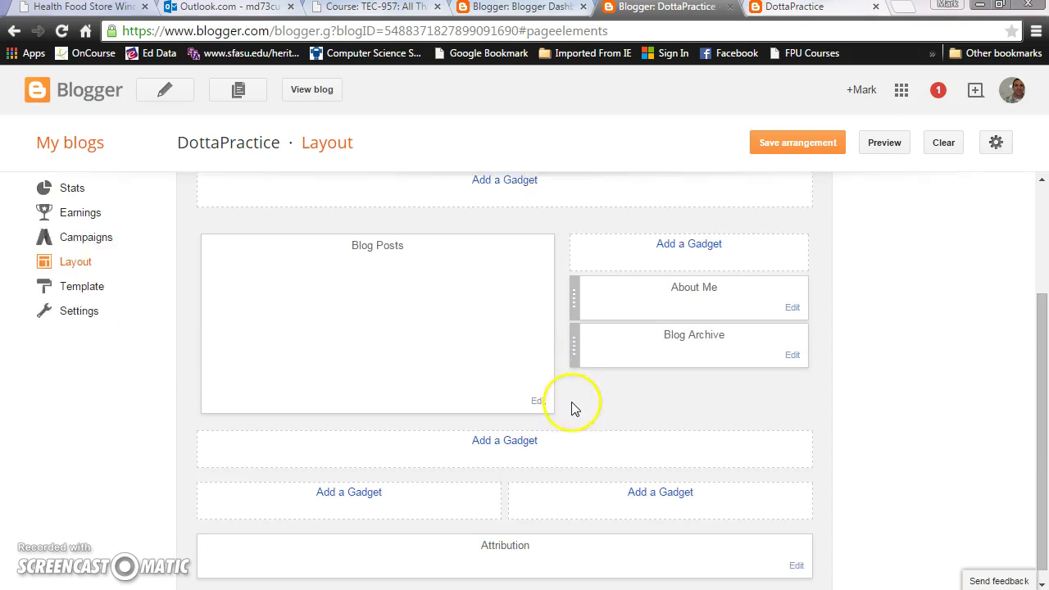
scroll(573, 406, down, 1)
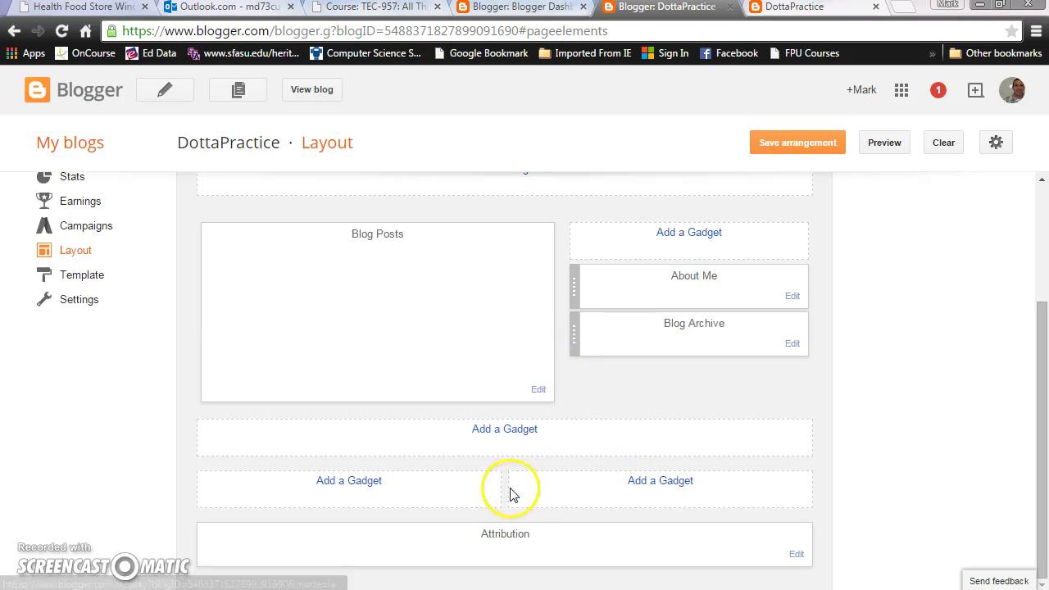
scroll(562, 399, up, 3)
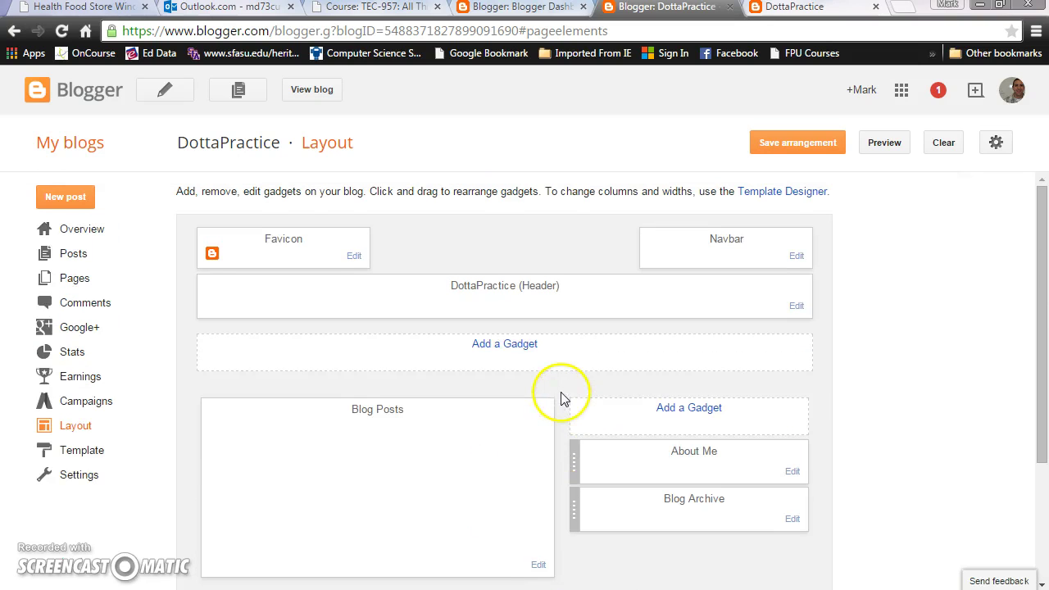
Scroll through the template gallery, then bring up the Basic Settings page.
scroll(123, 410, down, 1)
click(86, 371)
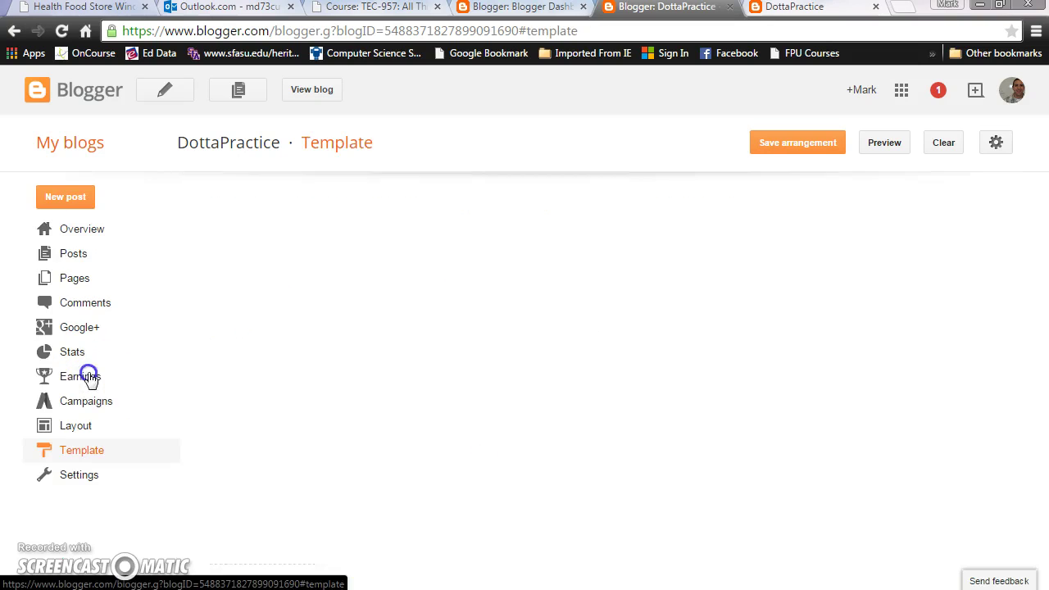
scroll(159, 386, down, 1)
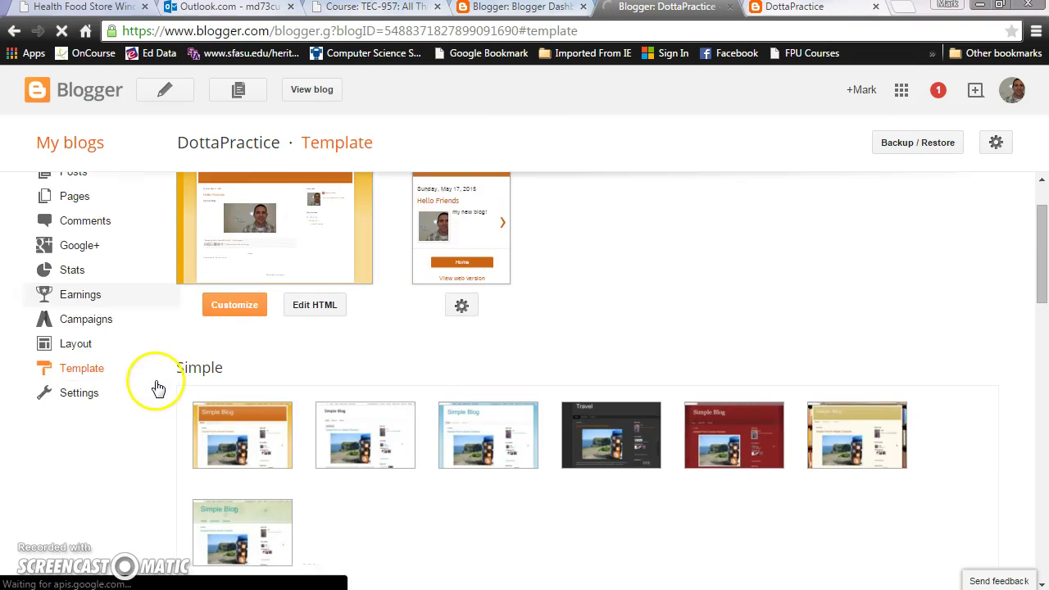
scroll(156, 386, down, 1)
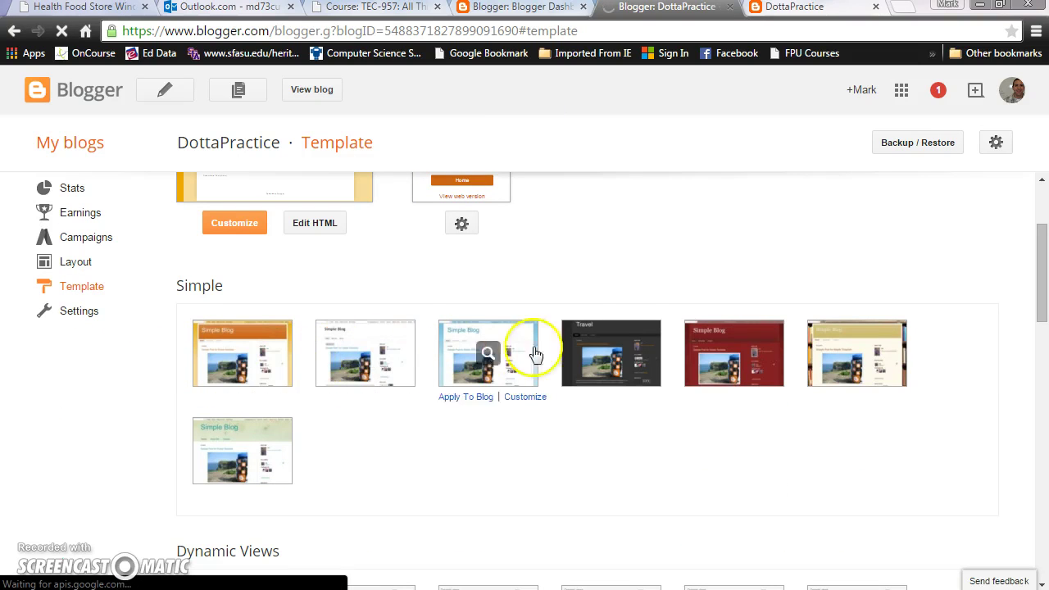
scroll(164, 418, down, 3)
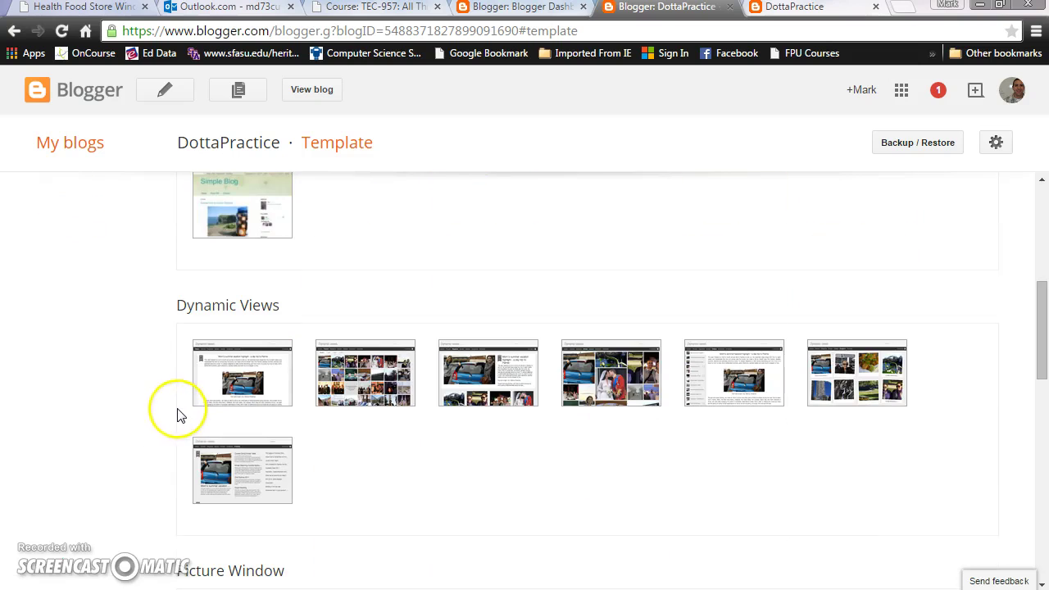
scroll(174, 415, up, 2)
scroll(175, 415, up, 2)
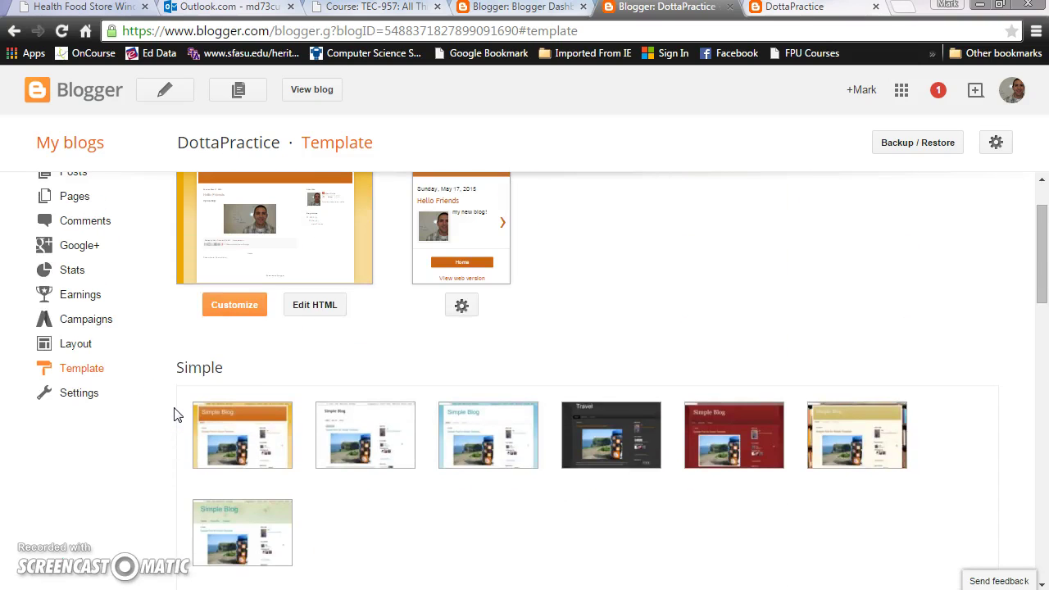
click(70, 393)
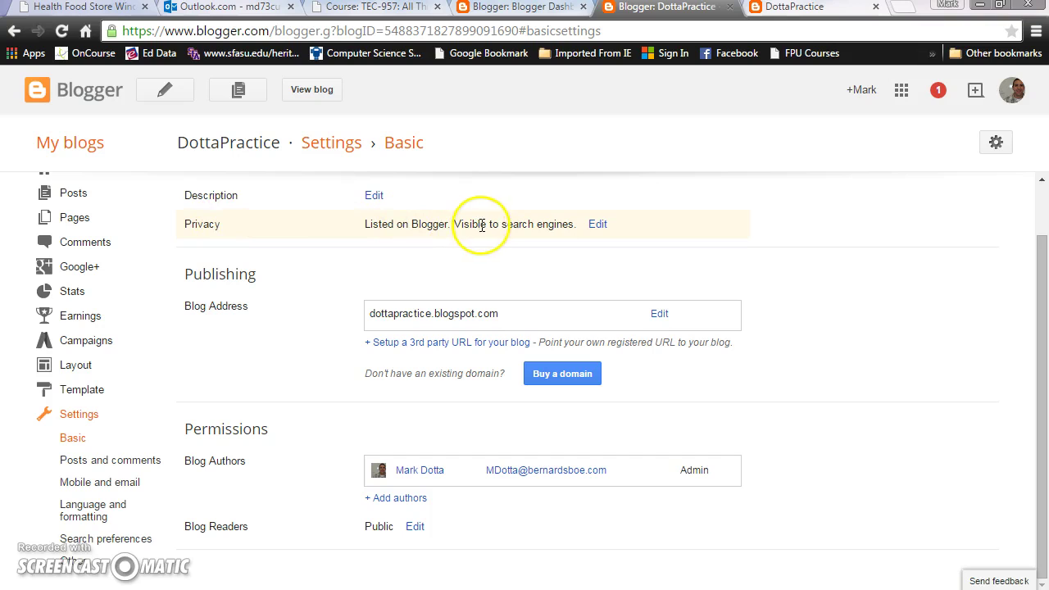
click(599, 227)
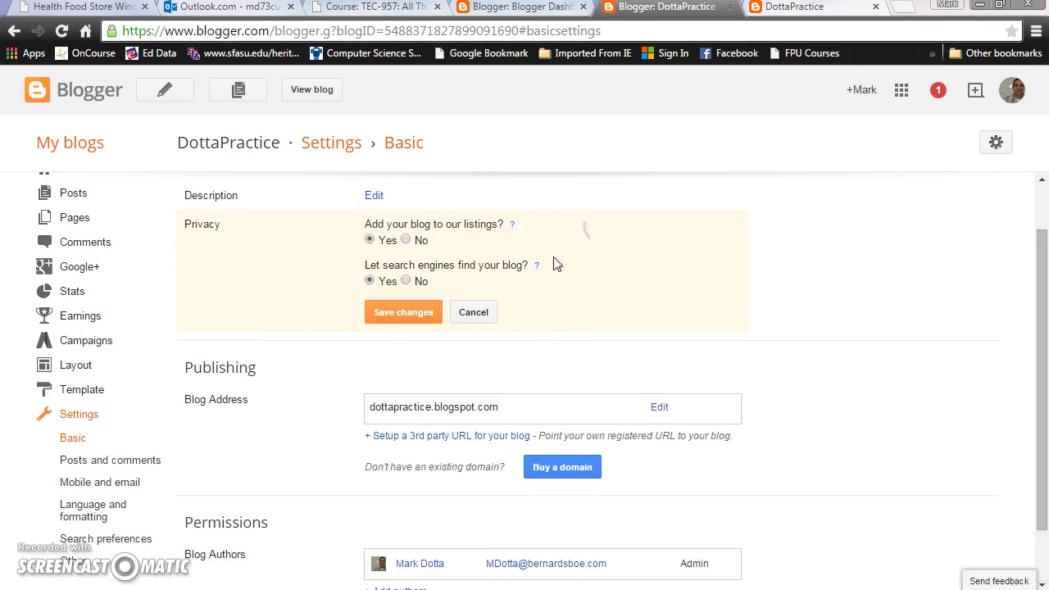
click(406, 239)
click(406, 280)
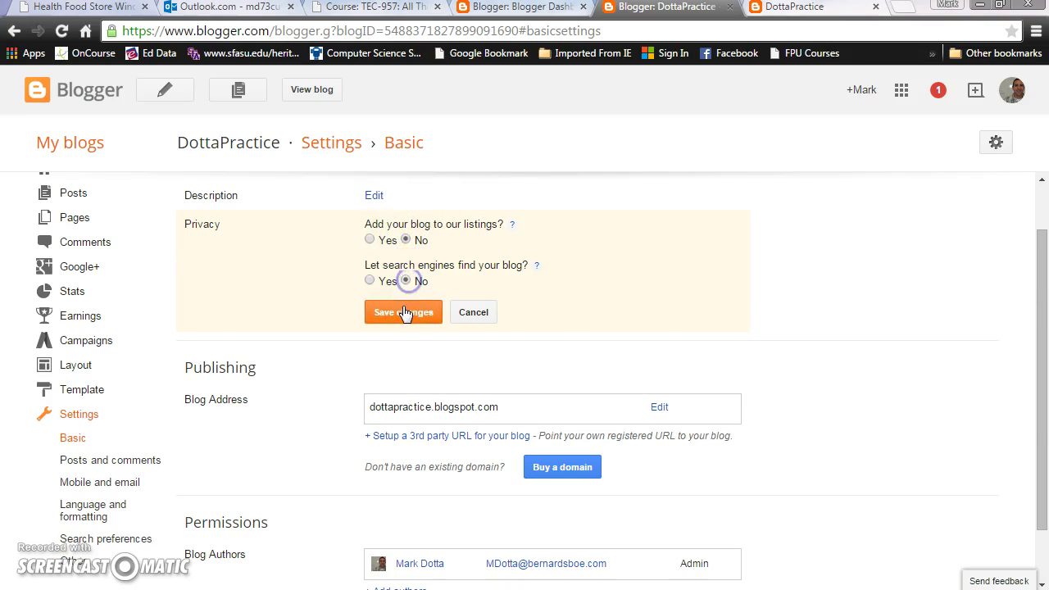
click(404, 312)
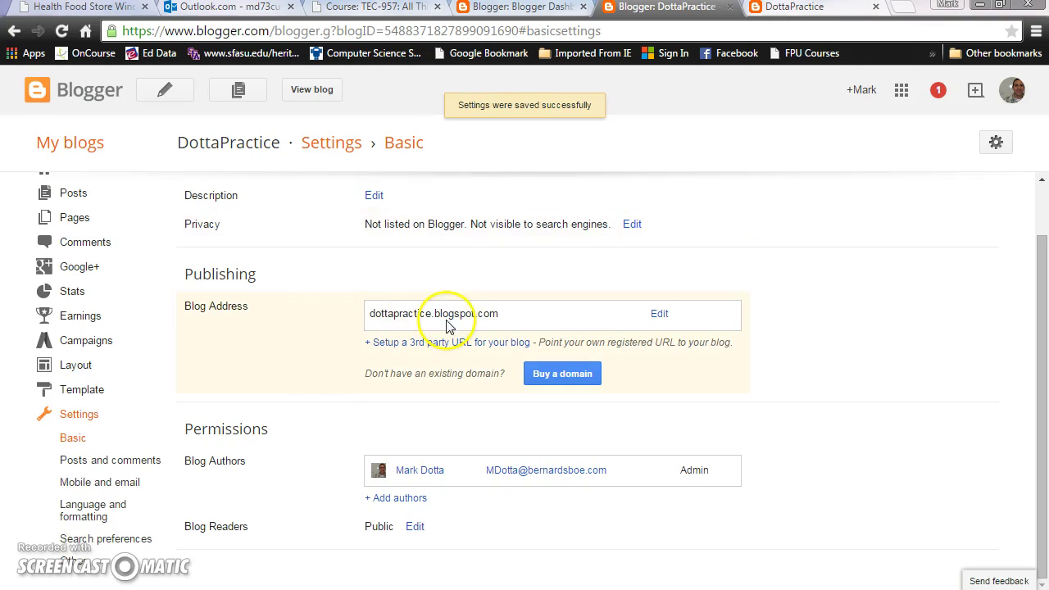
click(336, 400)
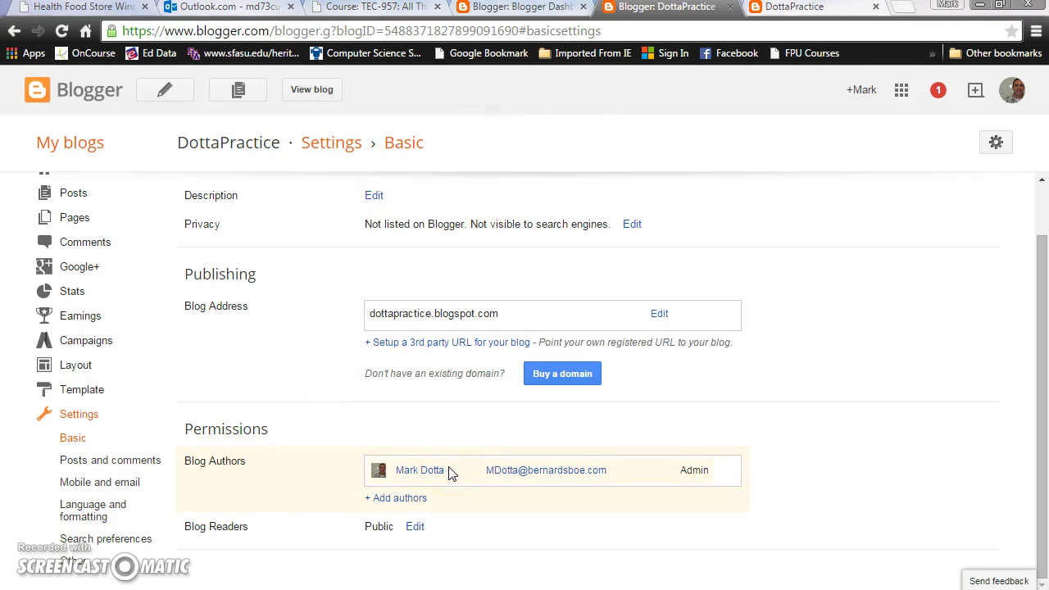
click(403, 499)
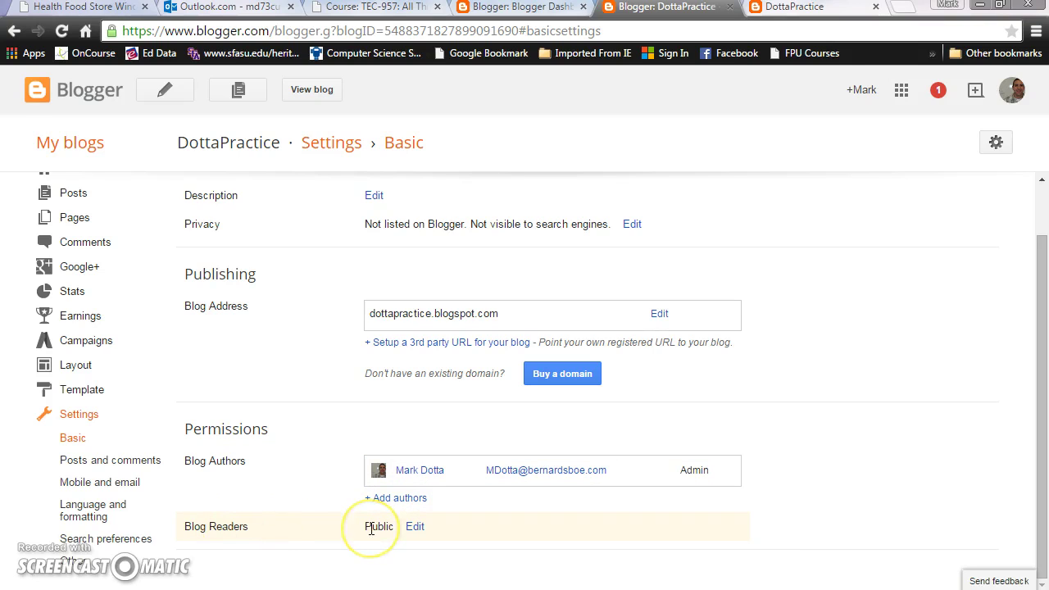
click(415, 527)
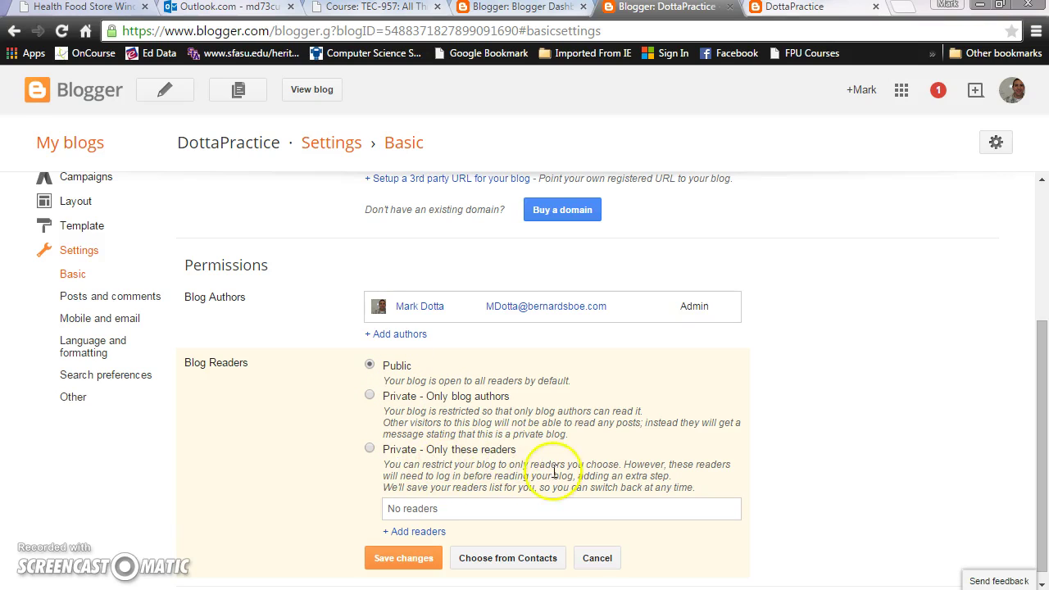
scroll(568, 471, down, 1)
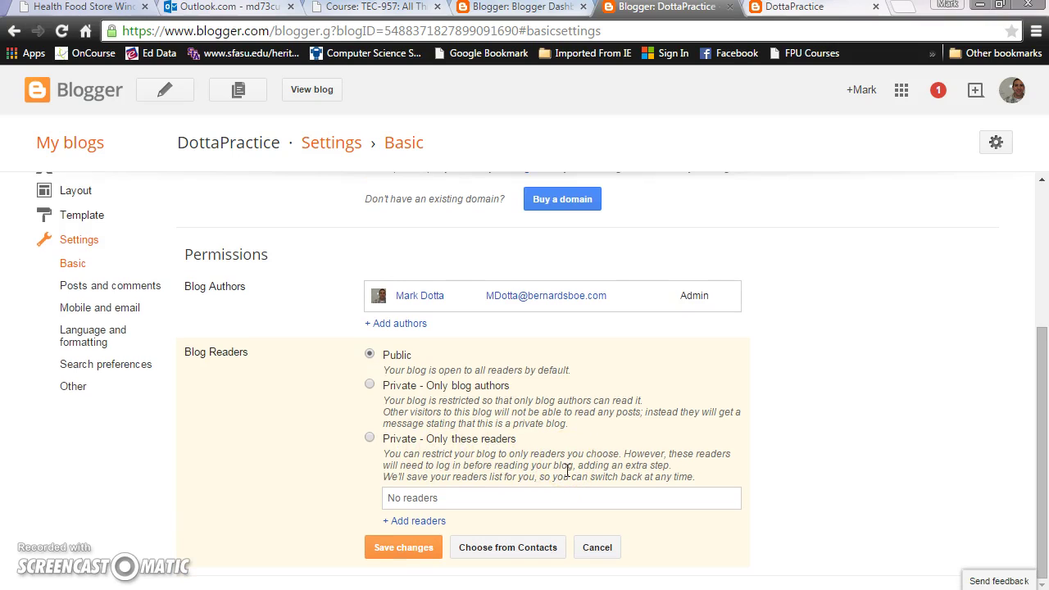
click(597, 549)
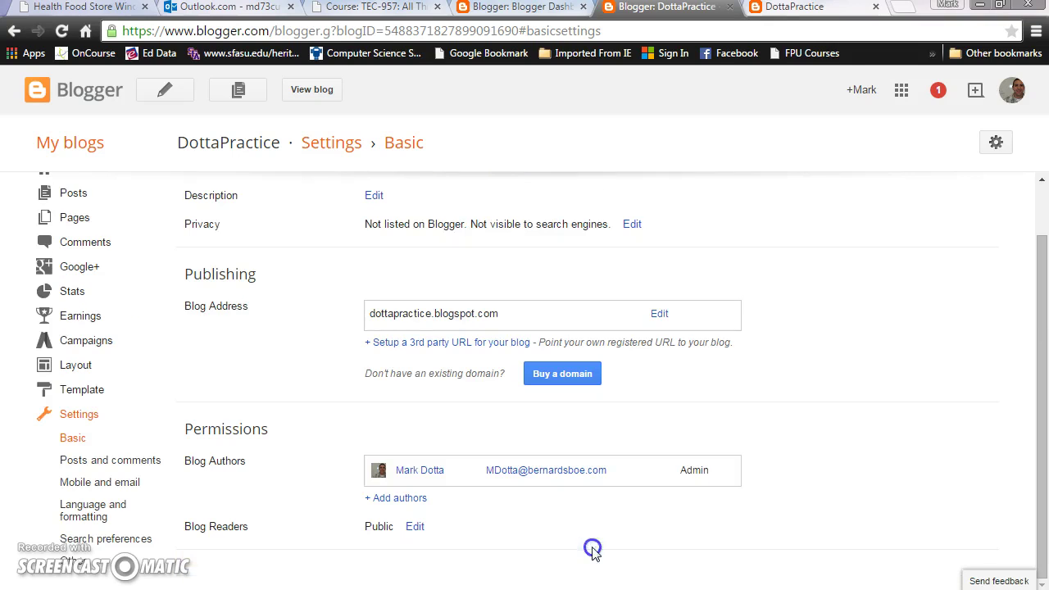
Review the Posts and comments settings for comment access and moderation.
click(88, 459)
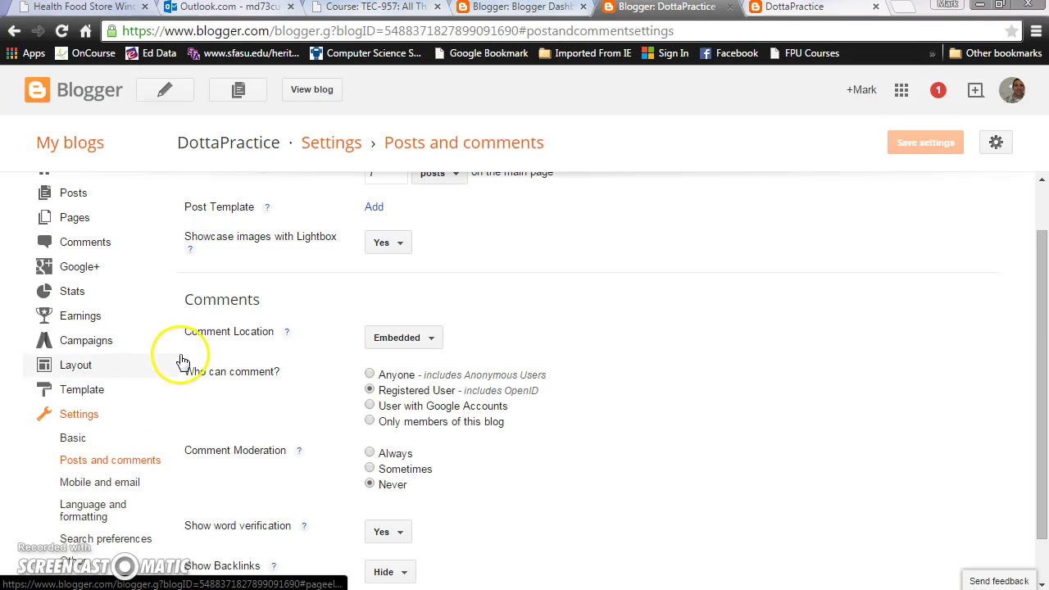
scroll(205, 344, up, 1)
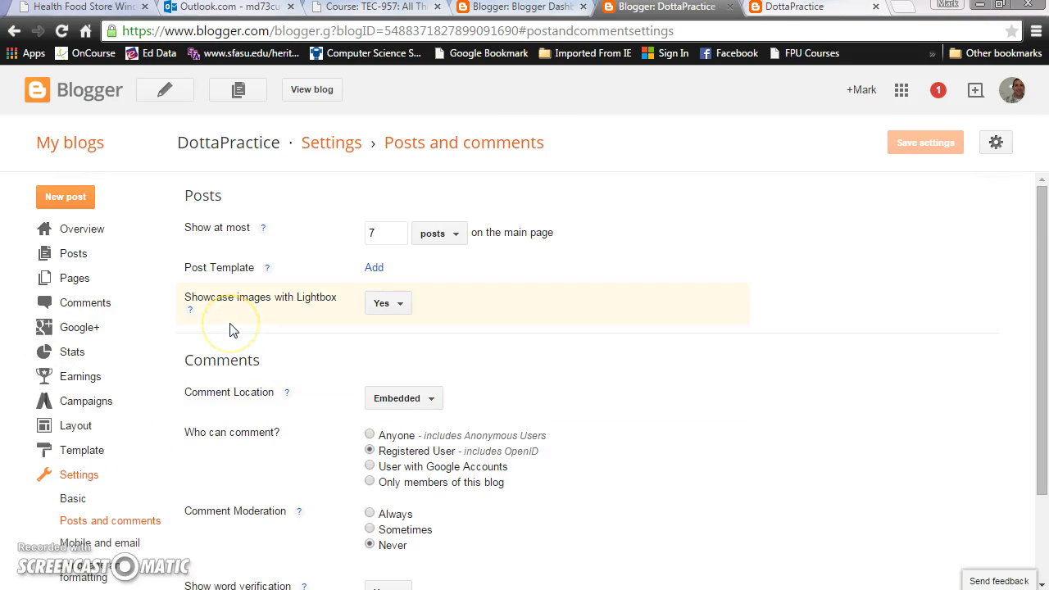
click(212, 240)
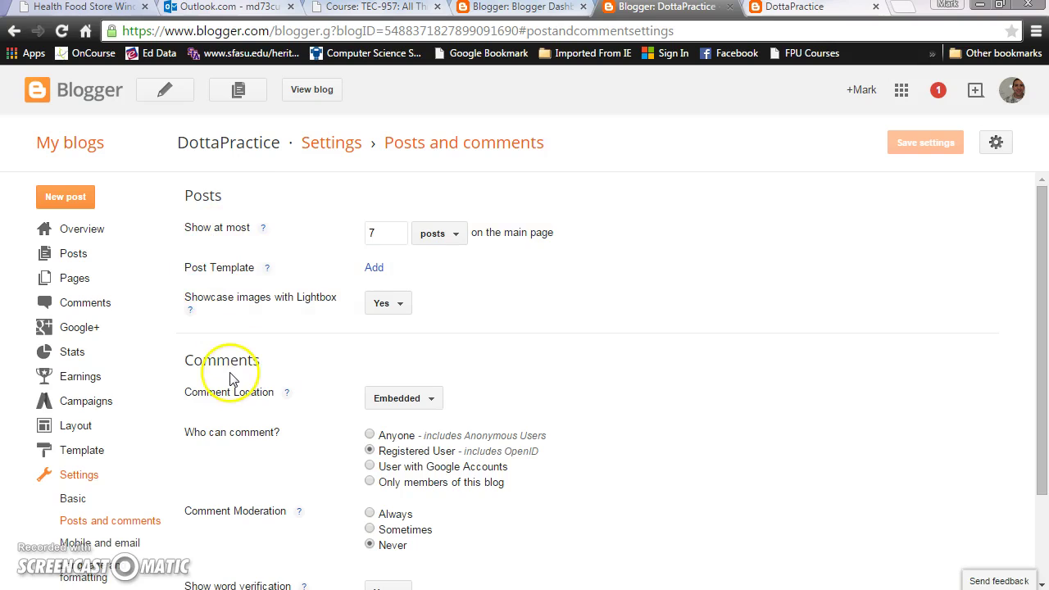
scroll(231, 377, down, 1)
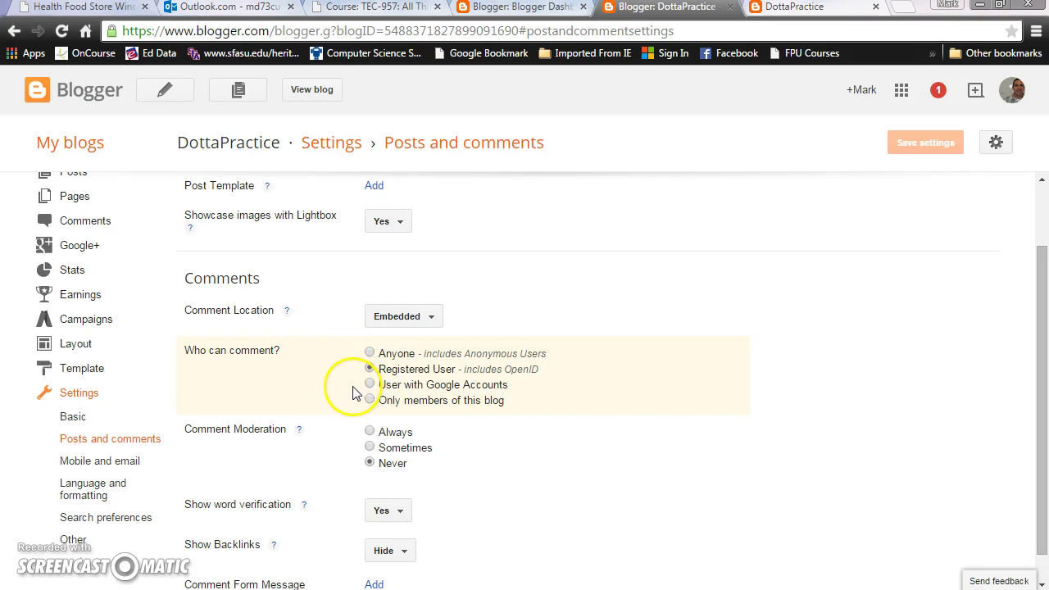
scroll(336, 401, down, 1)
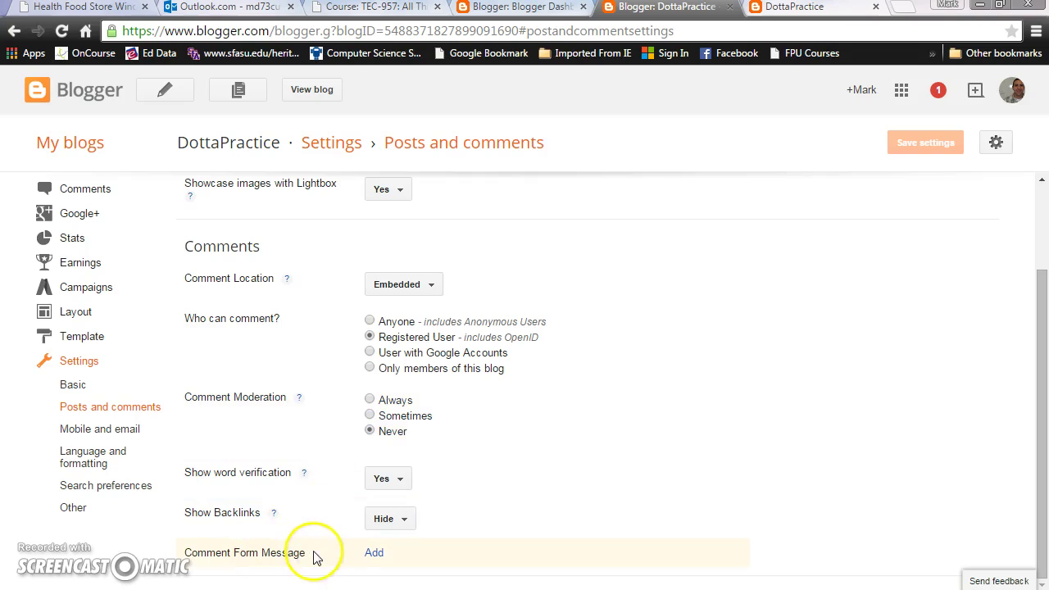
Add then remove an empty Comment Form Message, moving on to Other settings.
click(374, 552)
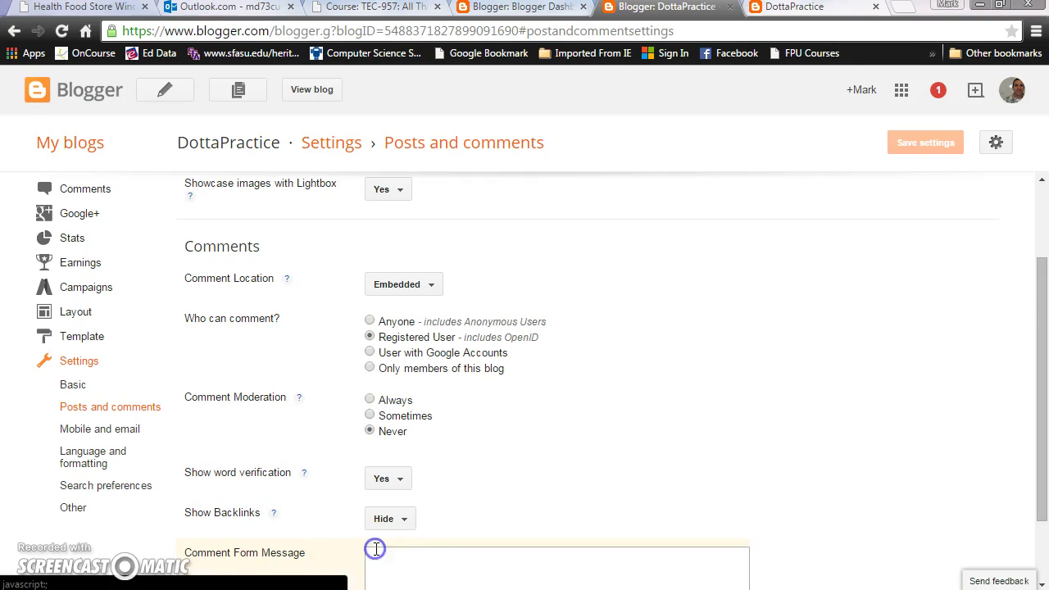
scroll(420, 534, down, 1)
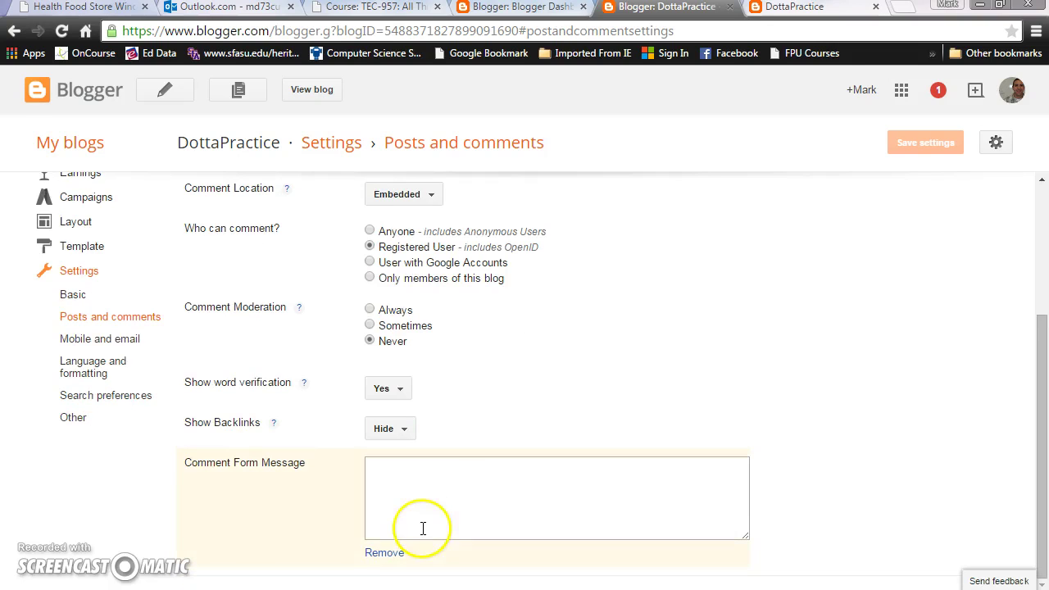
click(386, 553)
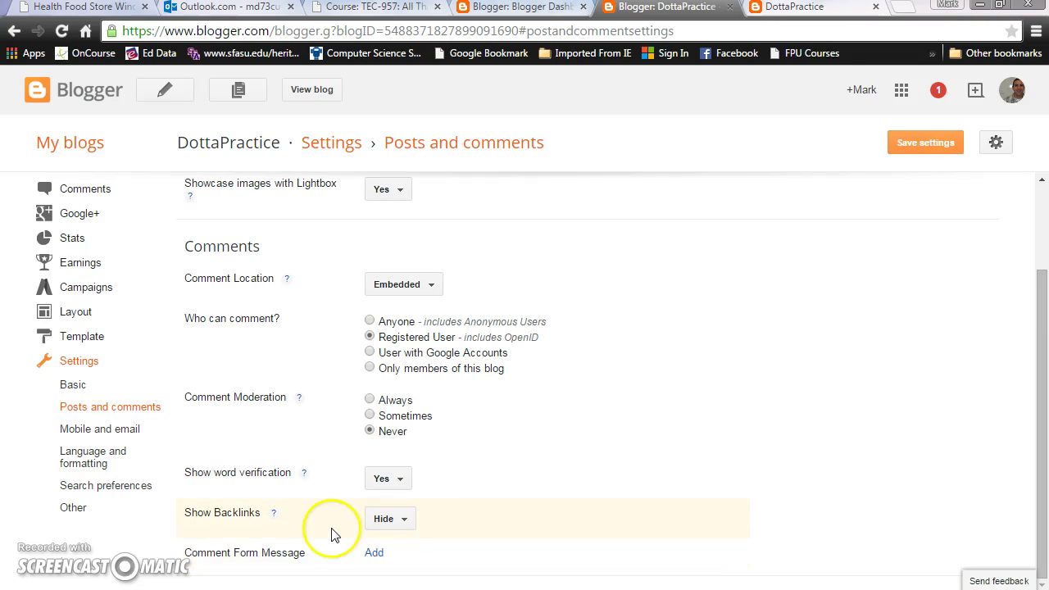
scroll(323, 530, up, 1)
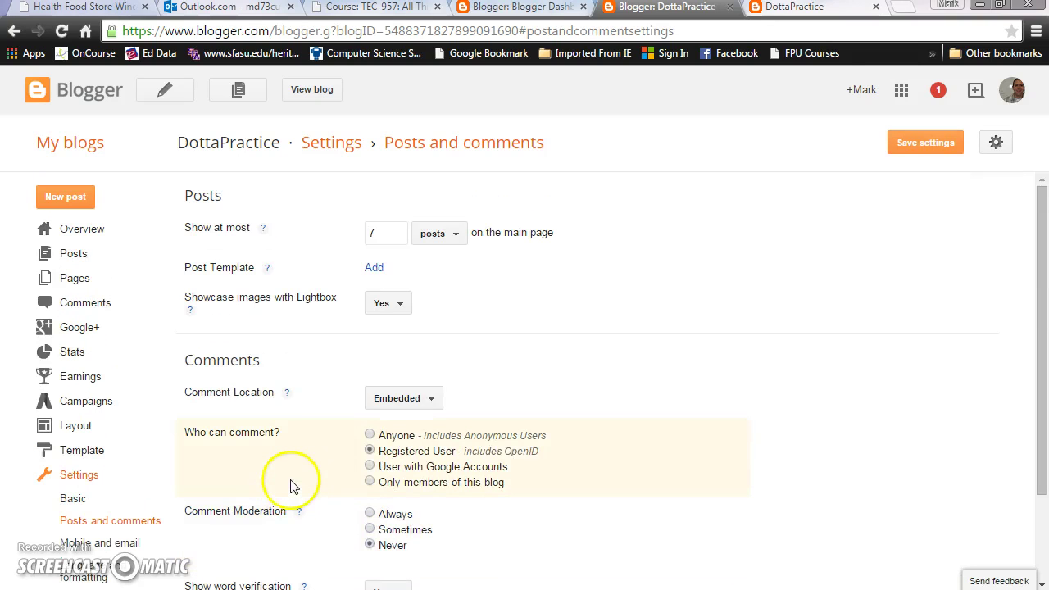
scroll(295, 476, down, 1)
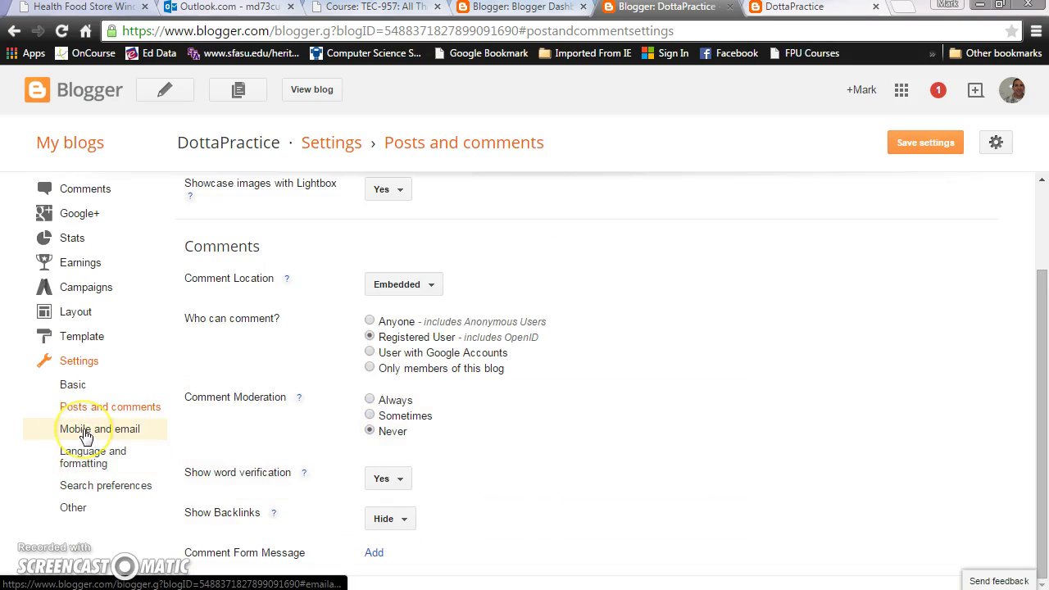
click(81, 510)
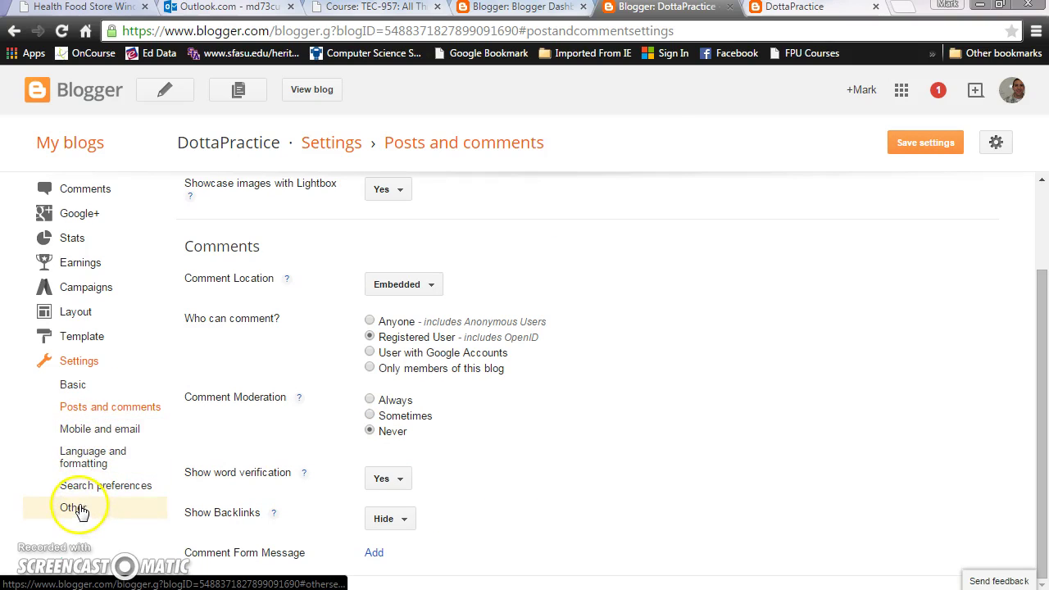
click(557, 134)
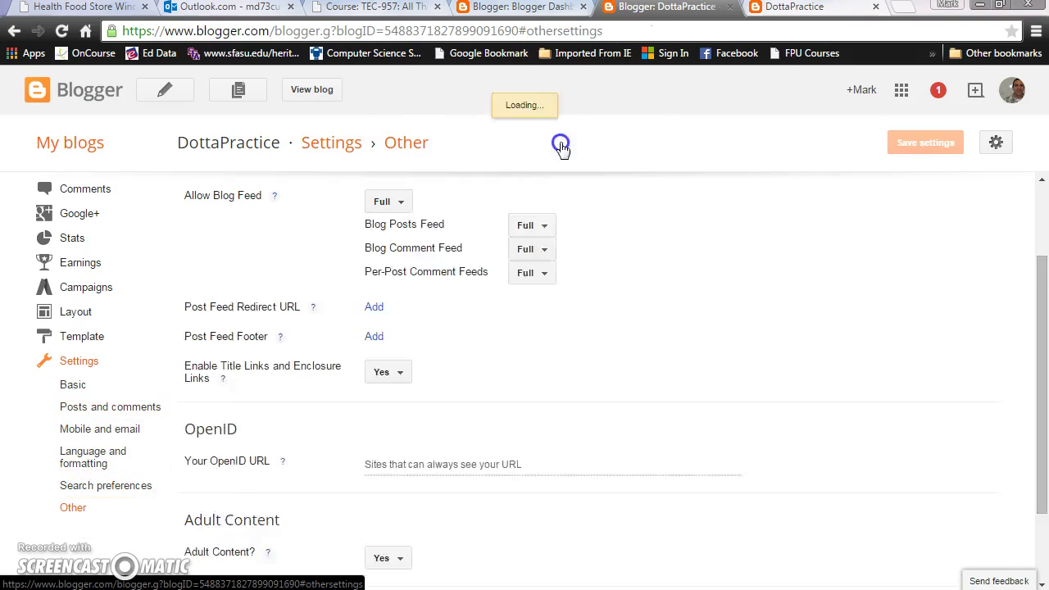
scroll(252, 308, up, 1)
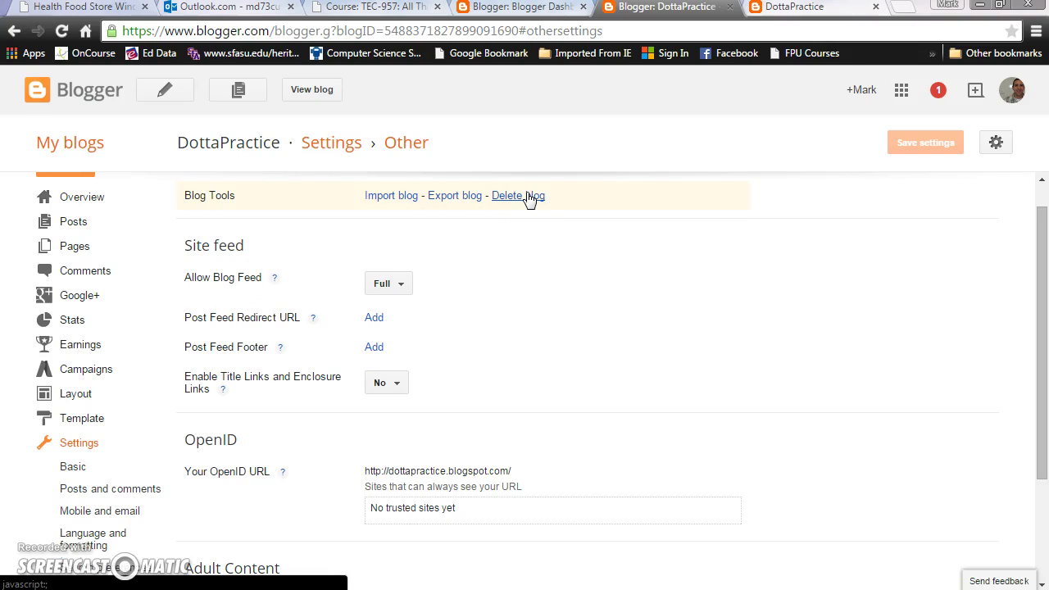
click(522, 349)
scroll(522, 349, down, 1)
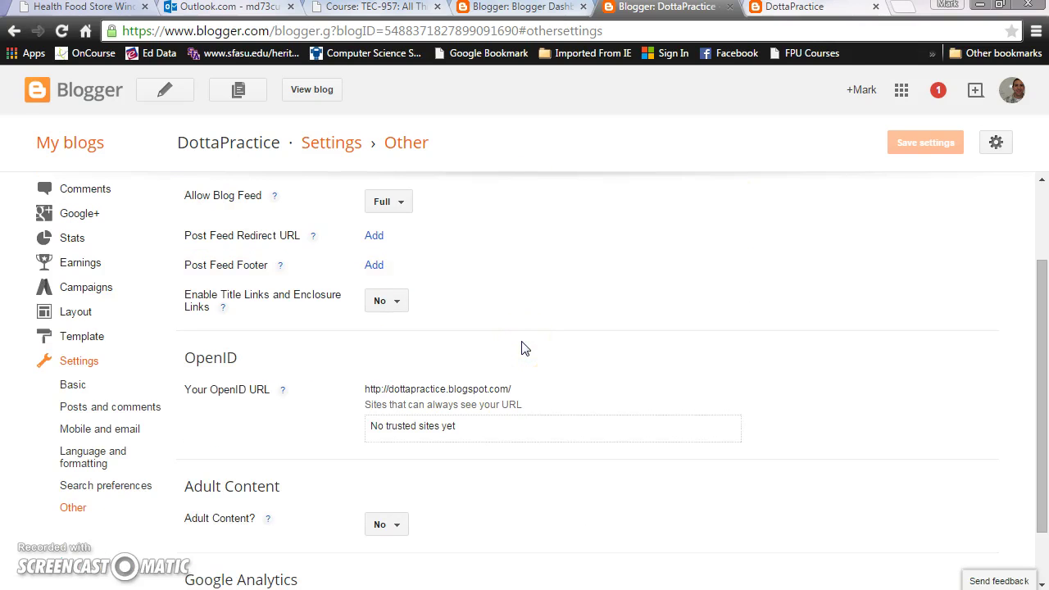
click(551, 339)
scroll(551, 339, down, 1)
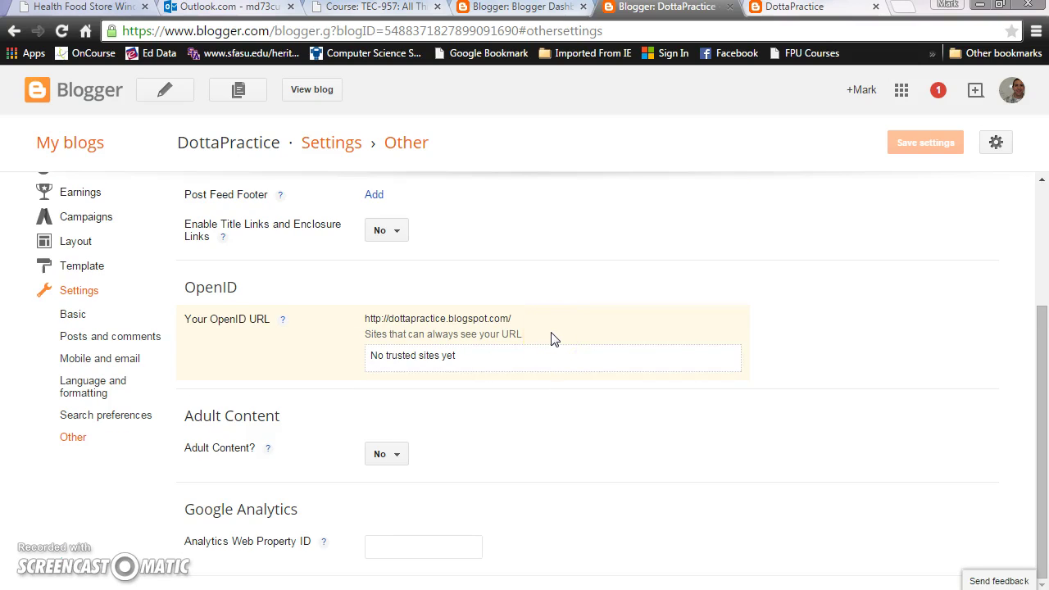
scroll(552, 338, up, 3)
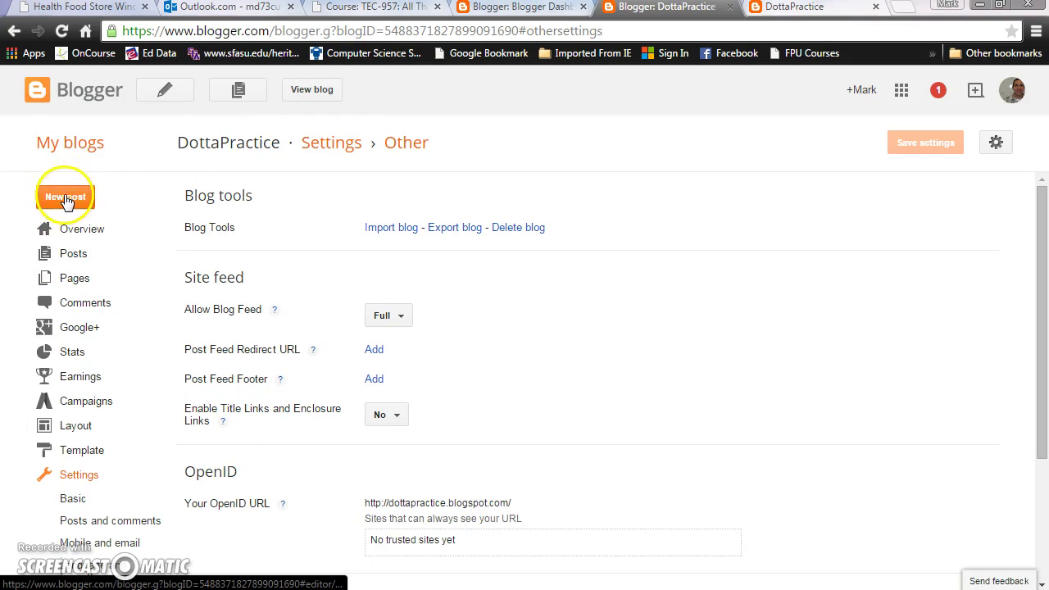
View the live DottaPractice blog in a new tab, scrolling past the Hello Friends photo post.
click(325, 91)
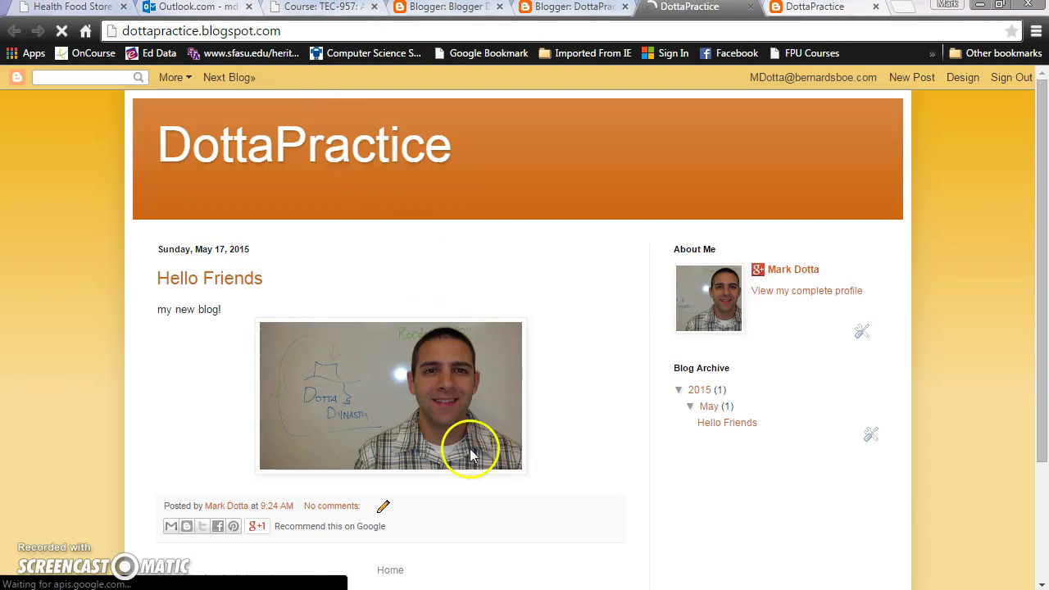
scroll(588, 441, down, 3)
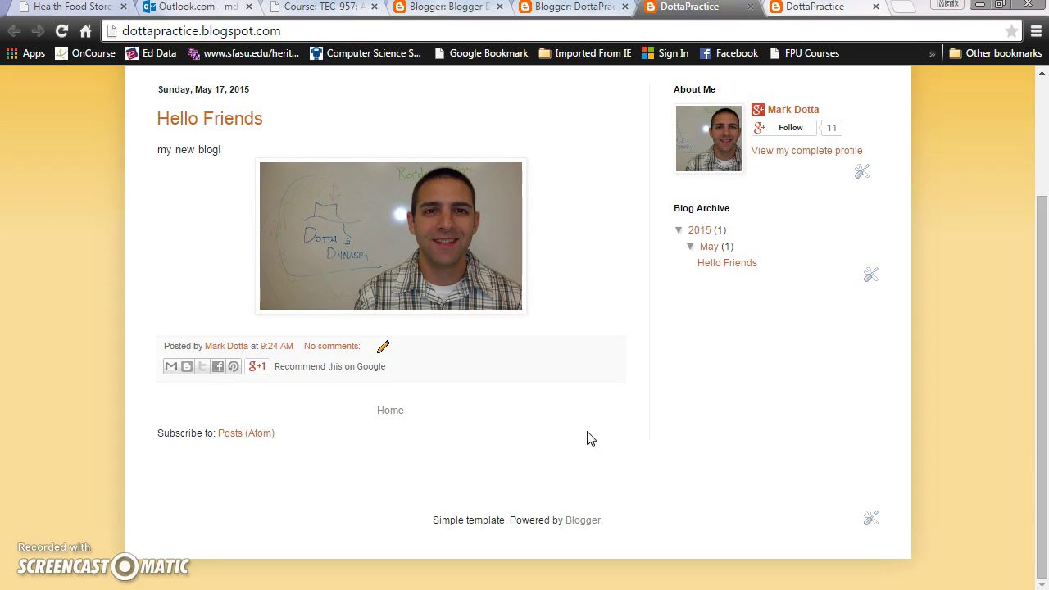
scroll(588, 438, up, 3)
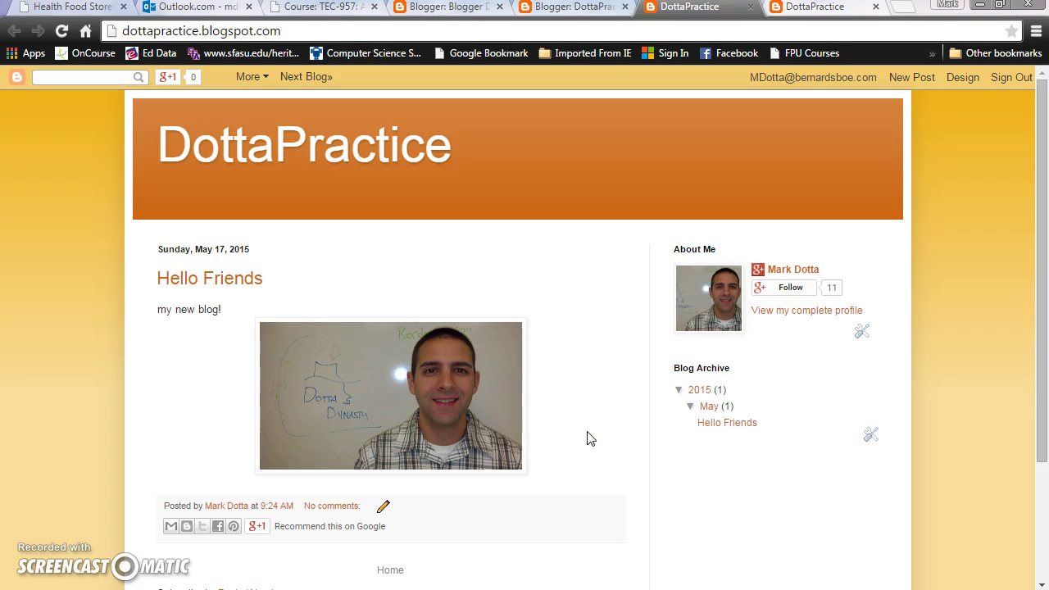